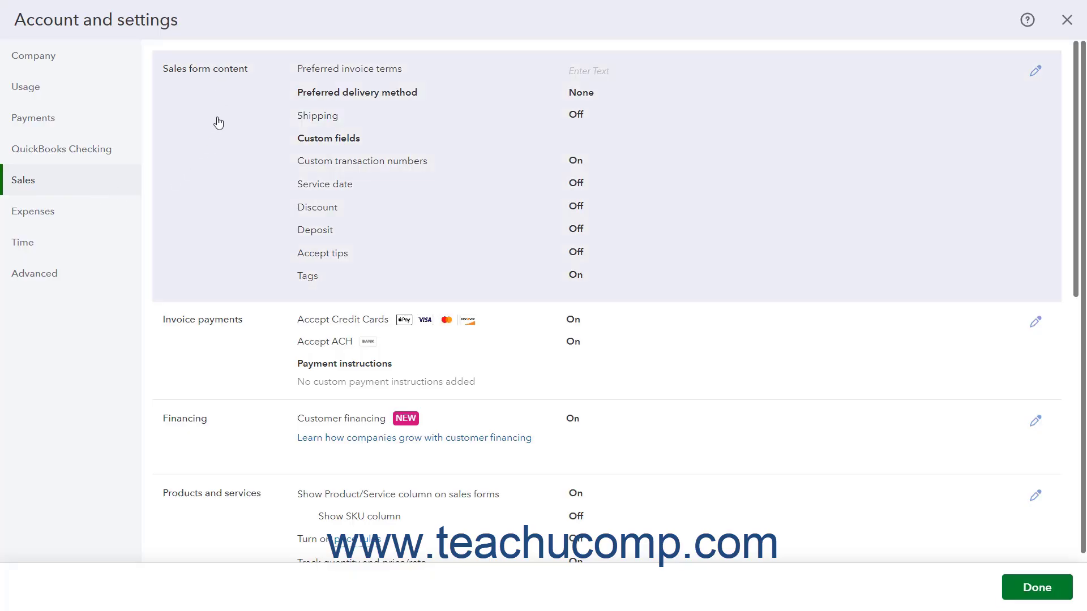
Look through all the sections of the Sales settings, from sales form content down to statements
scroll(240, 342, "down", 2)
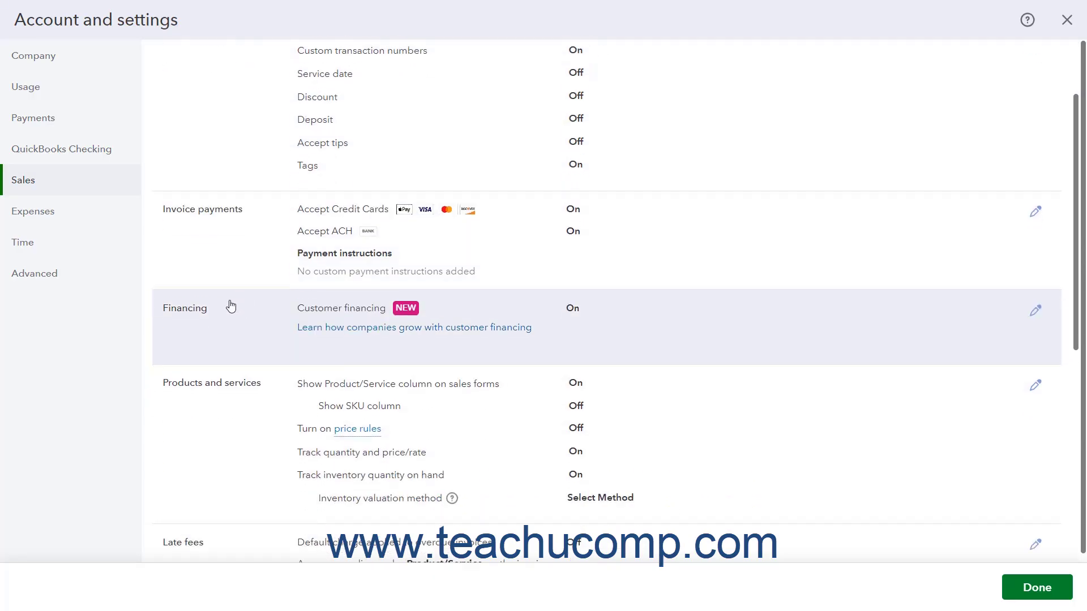
scroll(230, 300, "down", 3)
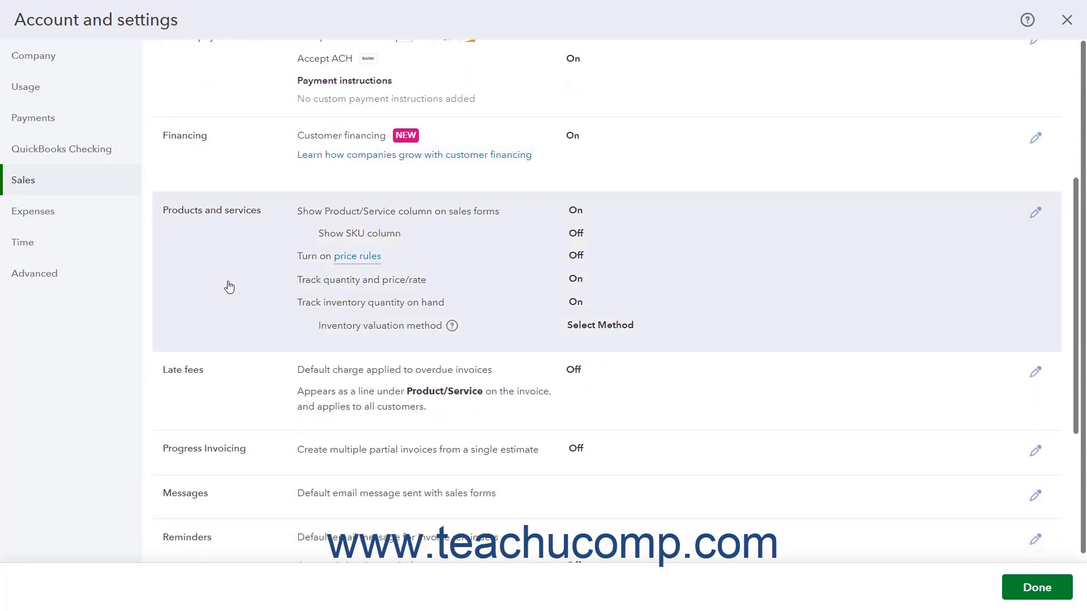
scroll(229, 287, "down", 2)
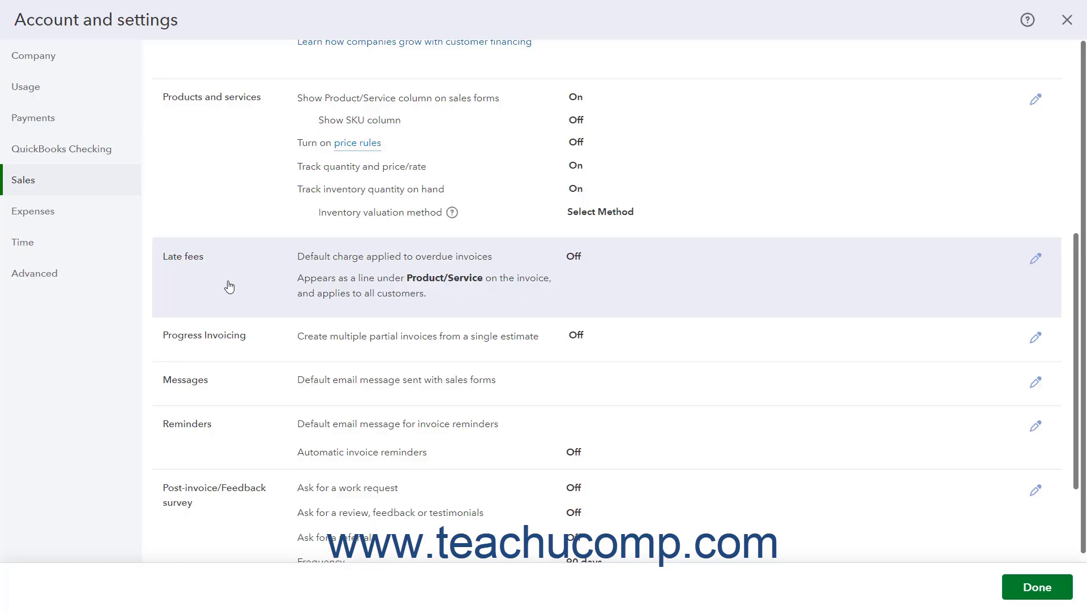
scroll(229, 287, "down", 2)
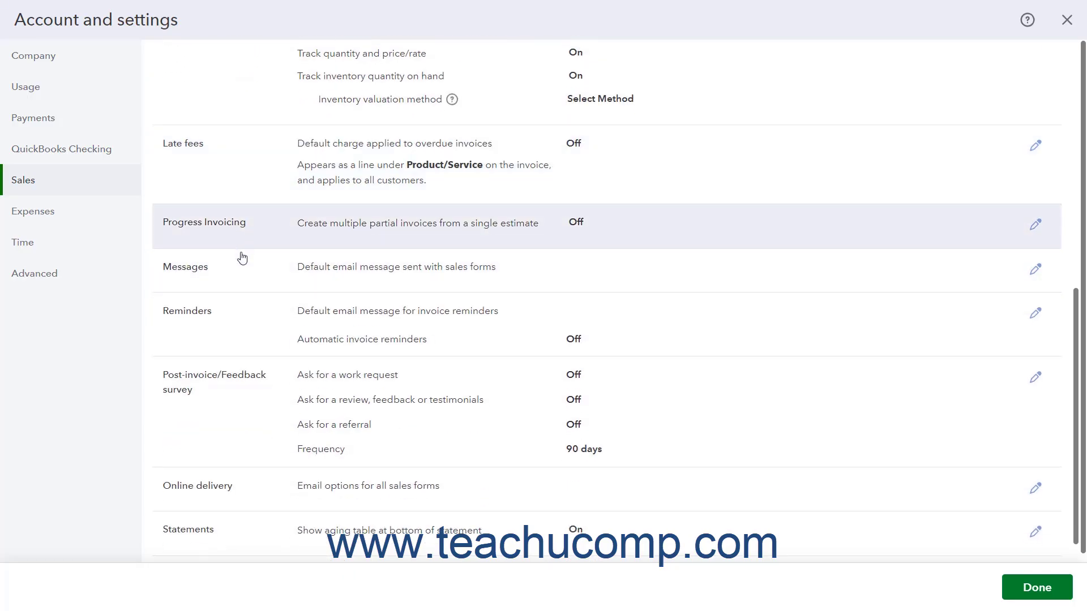
scroll(241, 276, "down", 1)
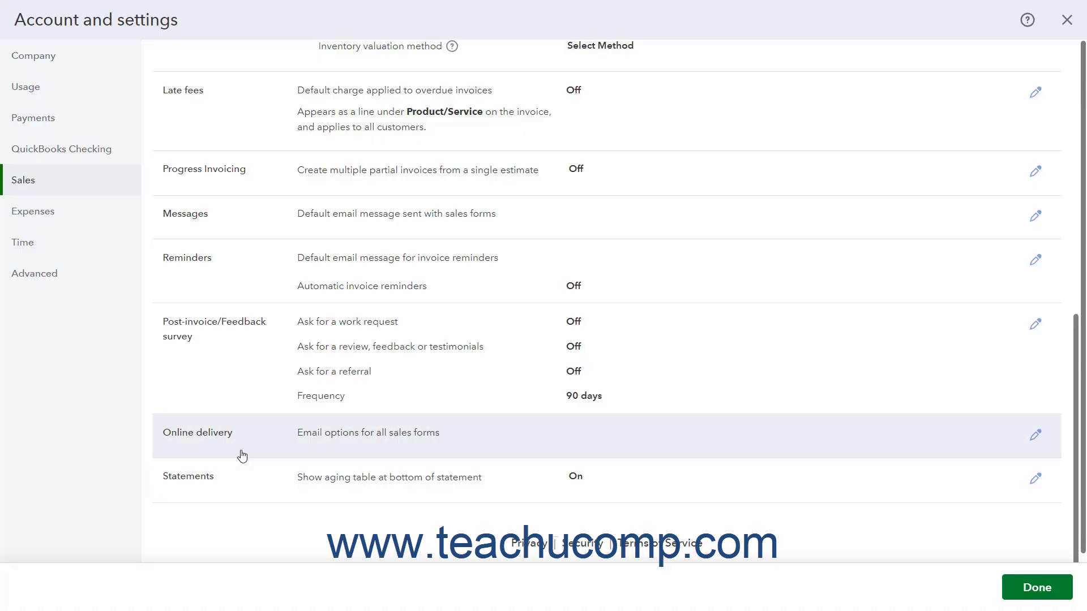
scroll(242, 450, "up", 10)
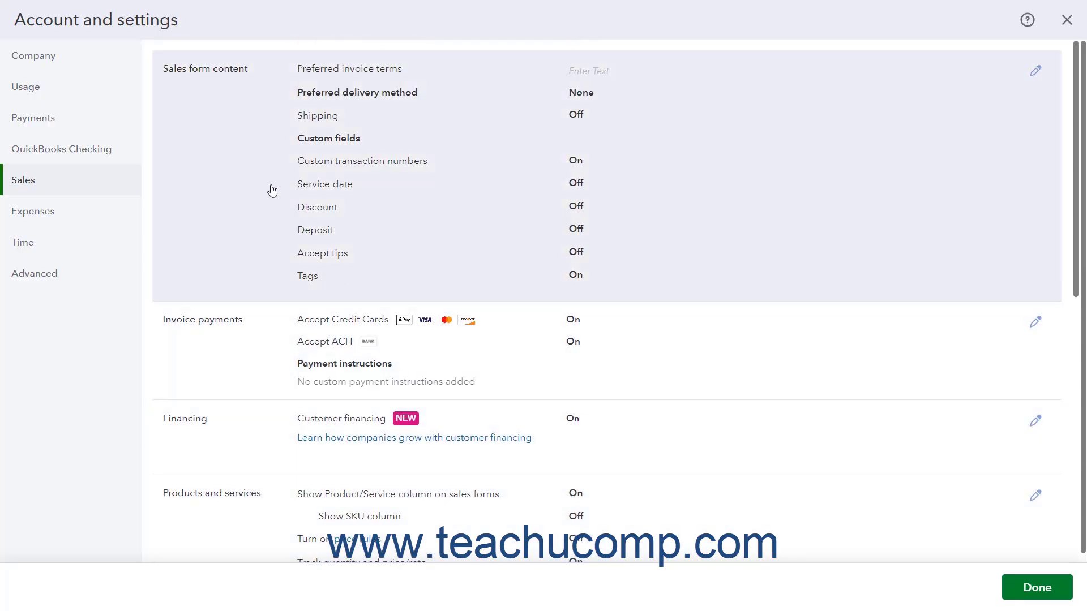
Edit the sales form content, setting the preferred invoice terms to Net 30 and the preferred delivery method to None
left_click(272, 191)
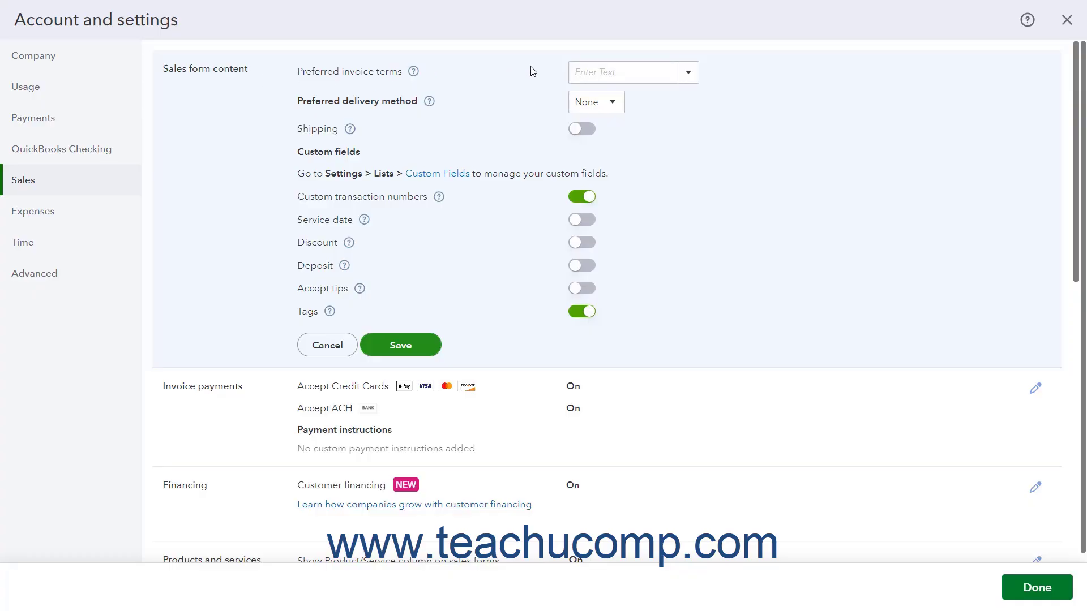
left_click(688, 73)
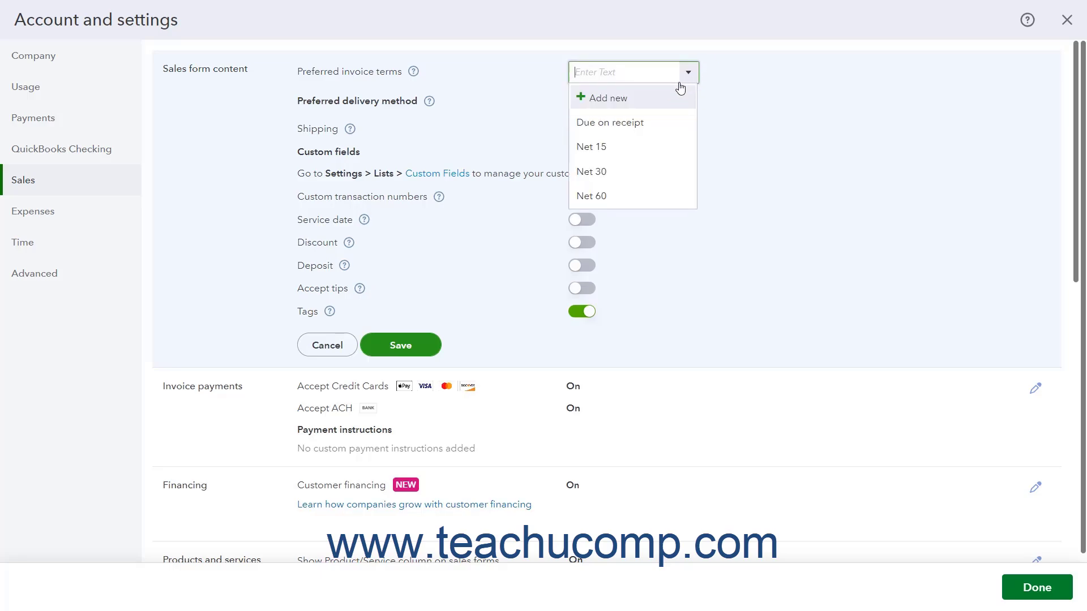
left_click(642, 101)
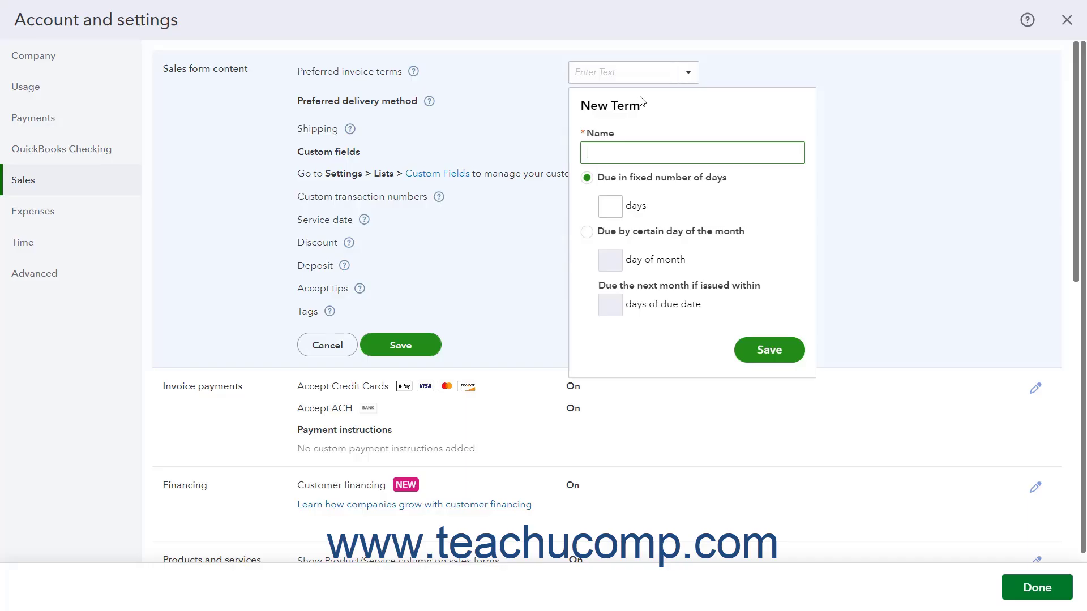
left_click(688, 72)
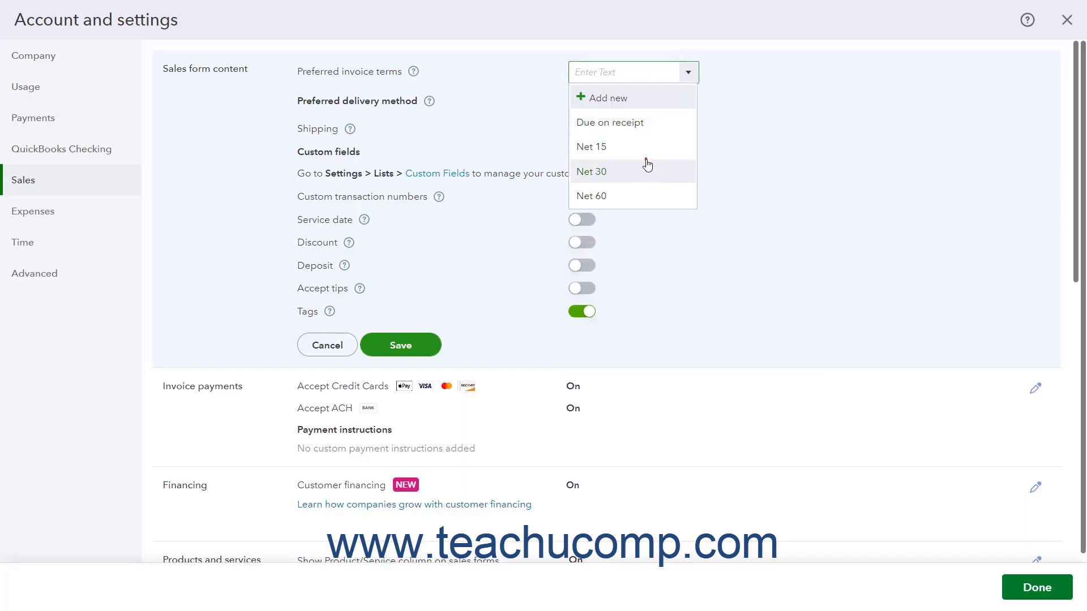
left_click(648, 168)
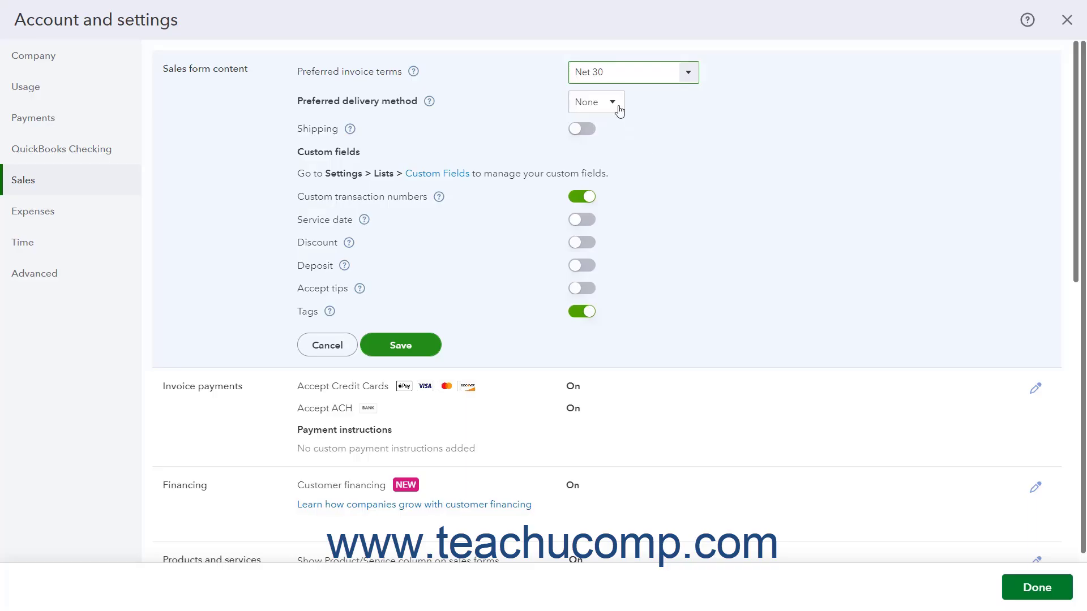
left_click(617, 107)
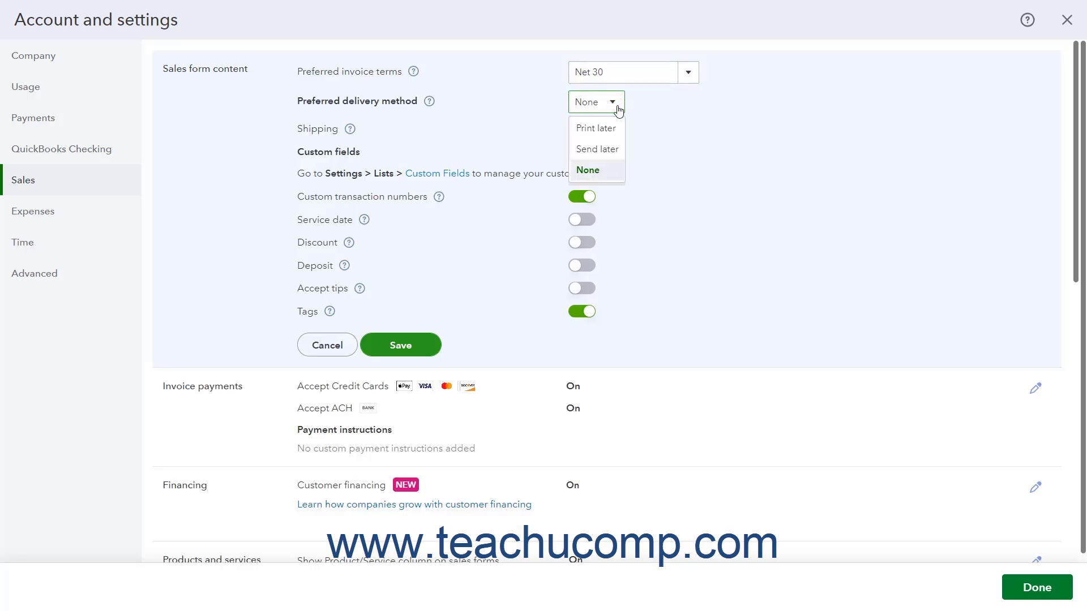
left_click(592, 169)
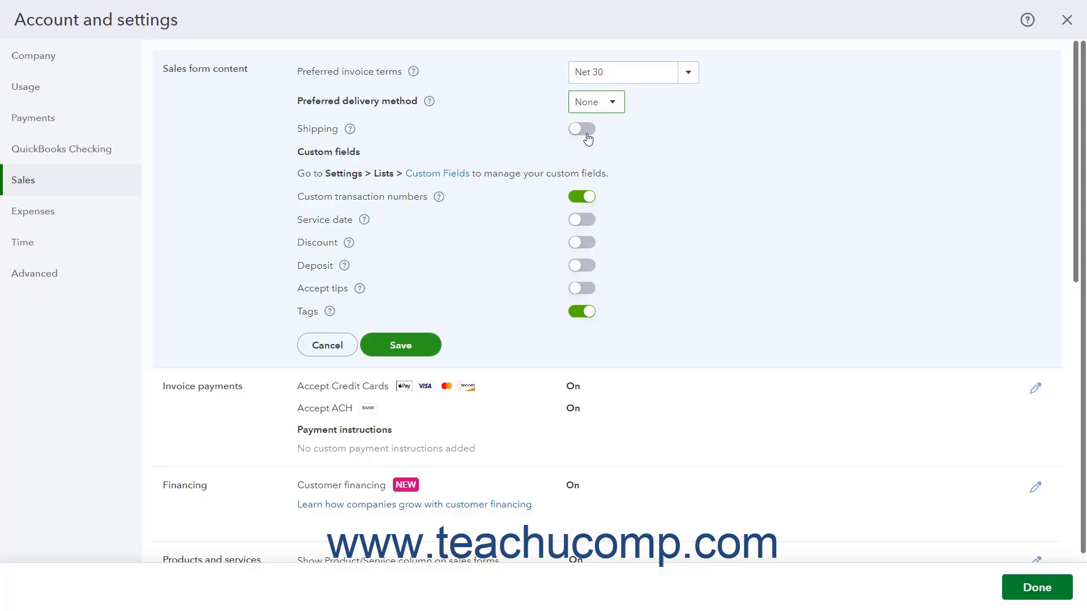
Turn on the Shipping, Service date, Discount and Deposit options for sales forms
left_click(588, 138)
left_click(584, 227)
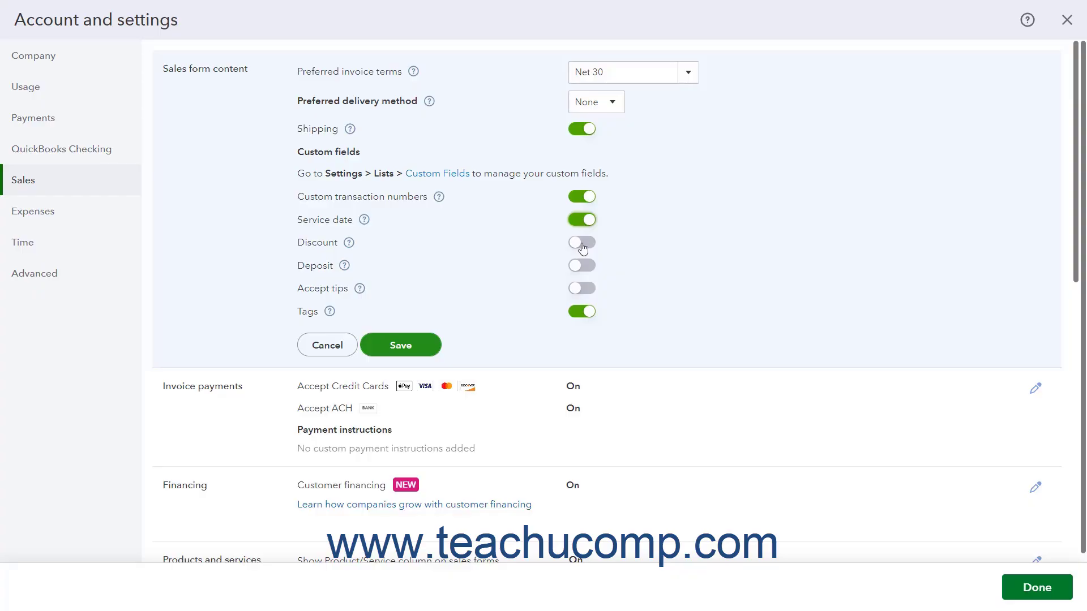
left_click(584, 249)
left_click(582, 266)
Try to turn on Accept tips, dismissing the tip recipient question unanswered, and save the sales form content with Tags off
left_click(589, 292)
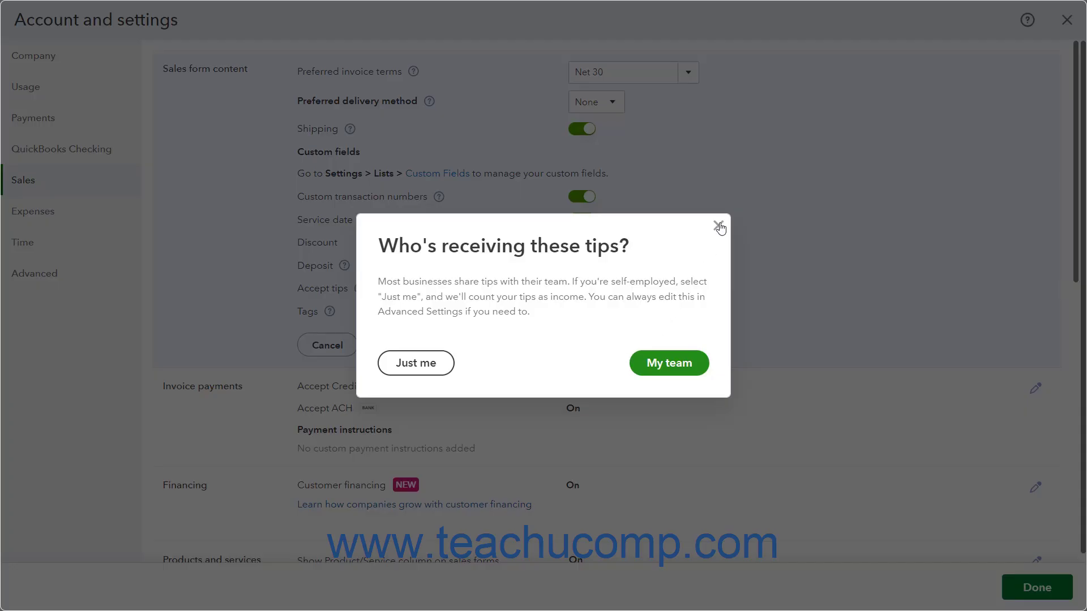
left_click(718, 226)
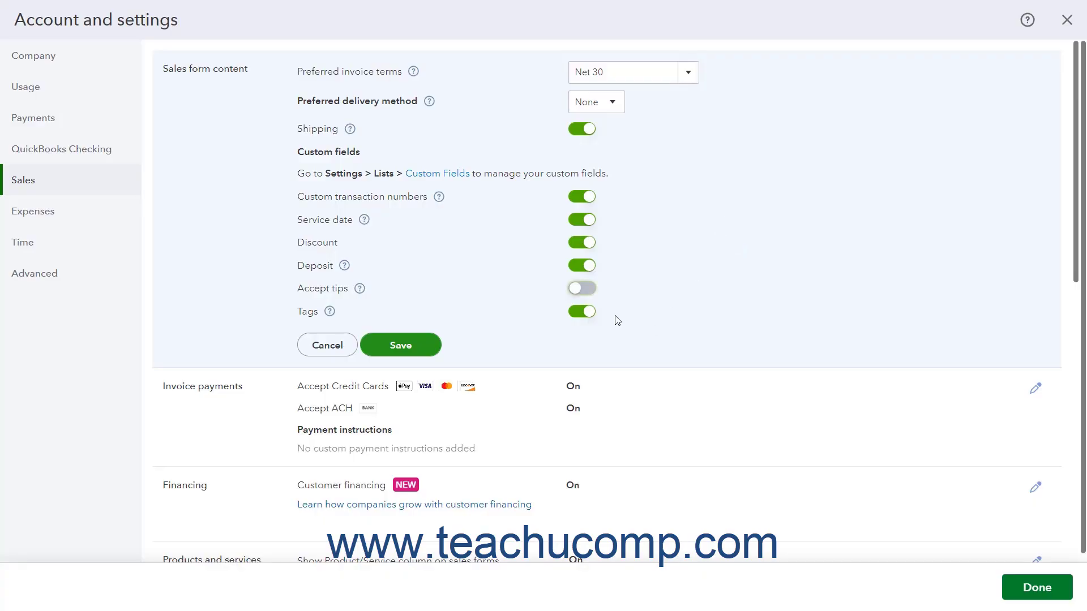
left_click(576, 314)
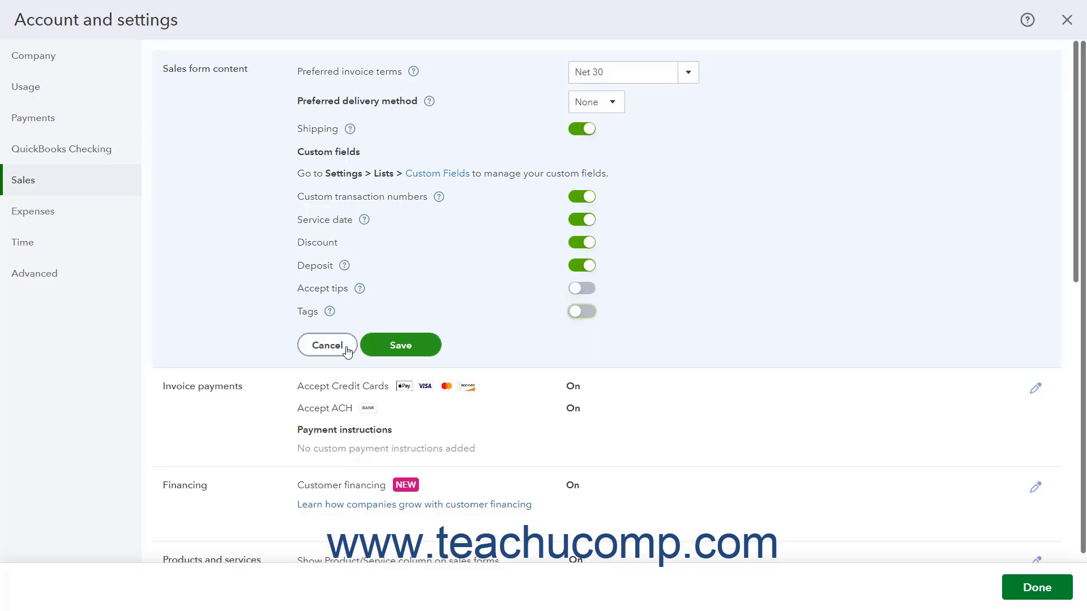
left_click(402, 346)
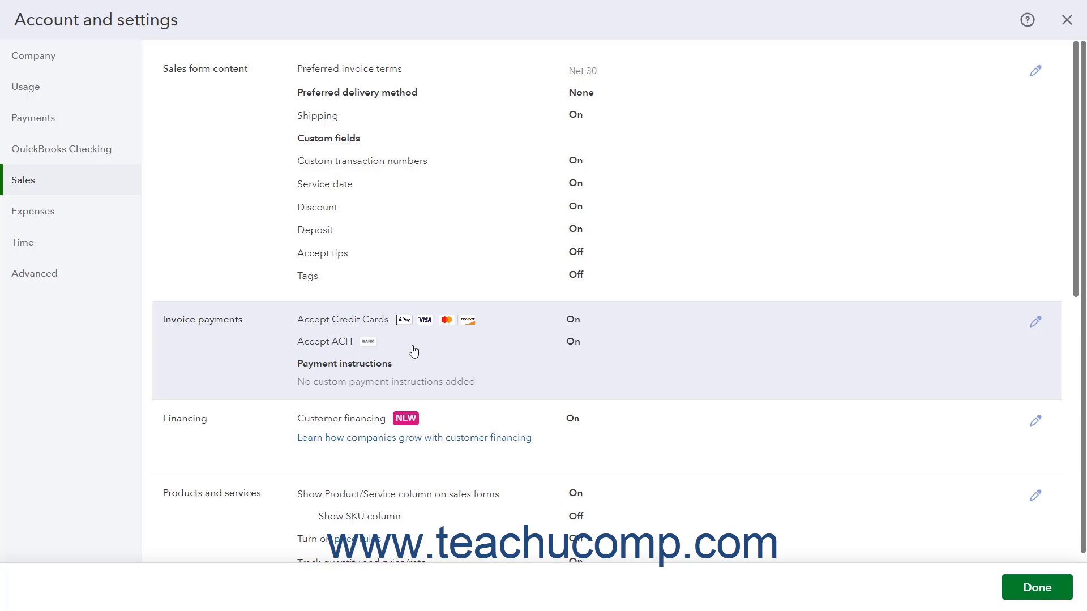
Save the invoice payment options with credit cards and ACH accepted and the payment instructions blank
left_click(266, 346)
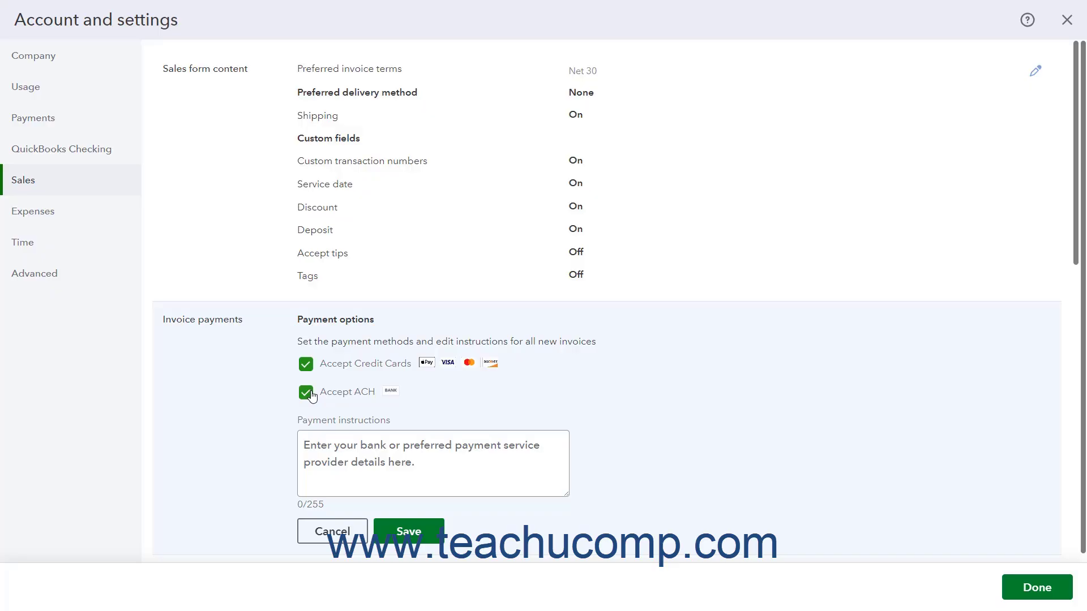
left_click(328, 440)
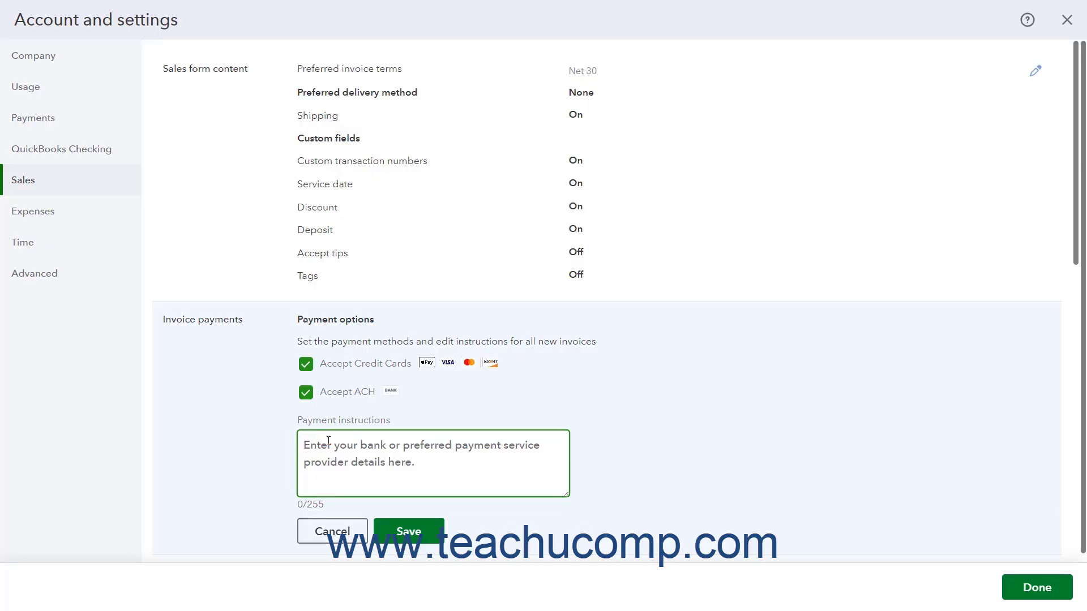
left_click(388, 531)
Turn off customer financing and save the Financing settings
scroll(357, 399, "down", 2)
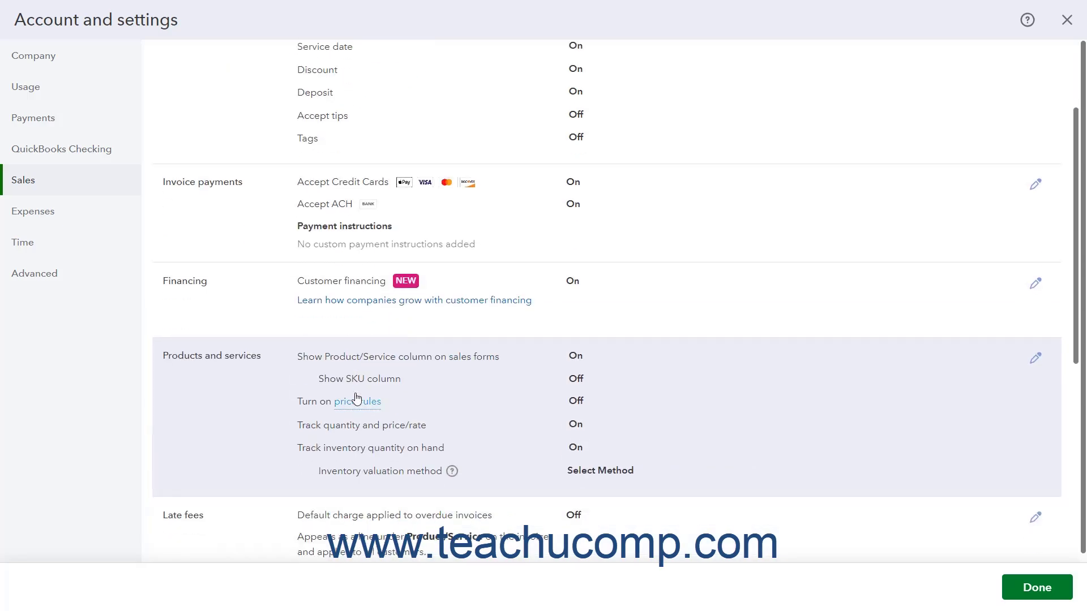
scroll(357, 399, "down", 1)
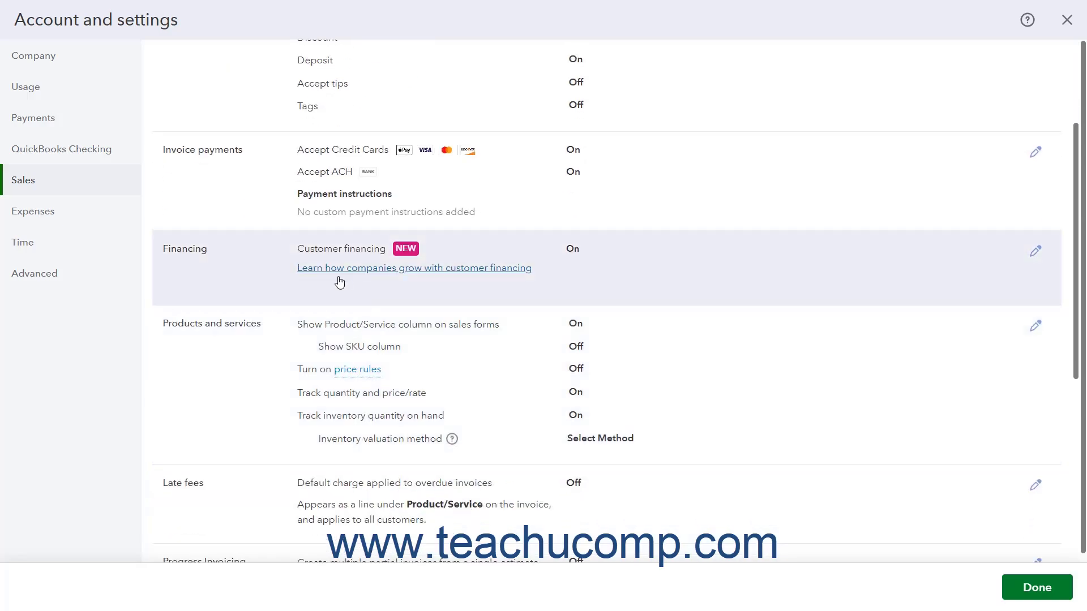
left_click(269, 282)
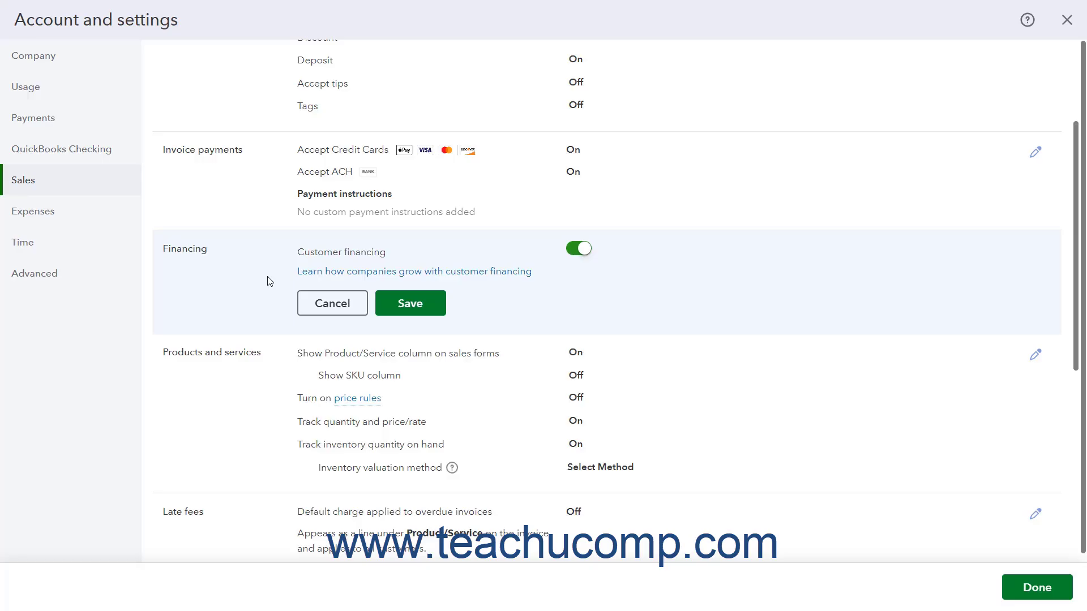
left_click(575, 250)
left_click(410, 305)
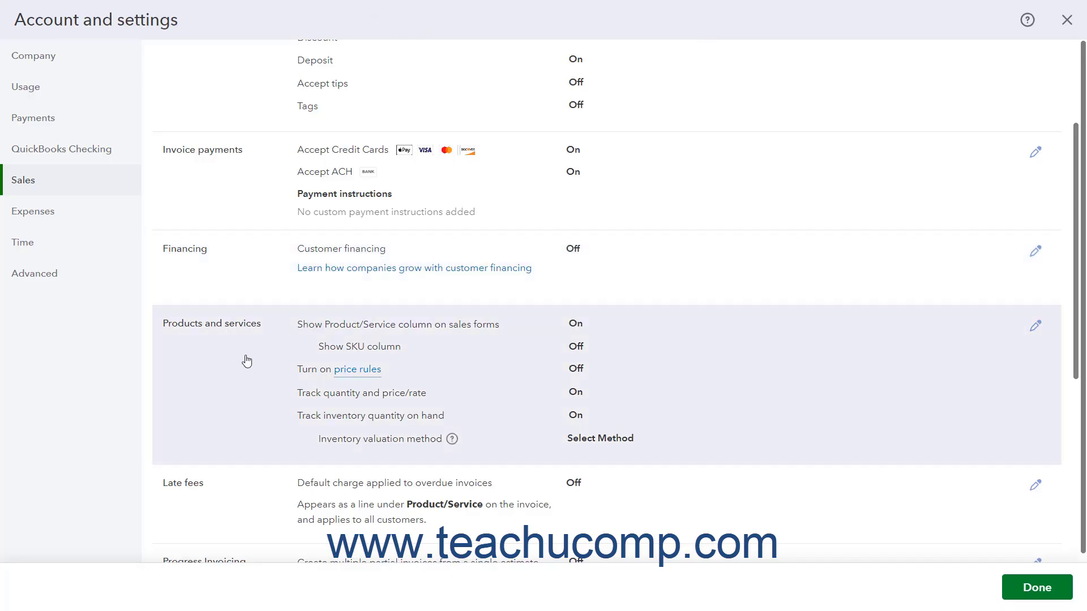
Turn on the SKU column and price rules, set the inventory valuation method to First In, First Out (FIFO), and save the products and services settings
left_click(246, 361)
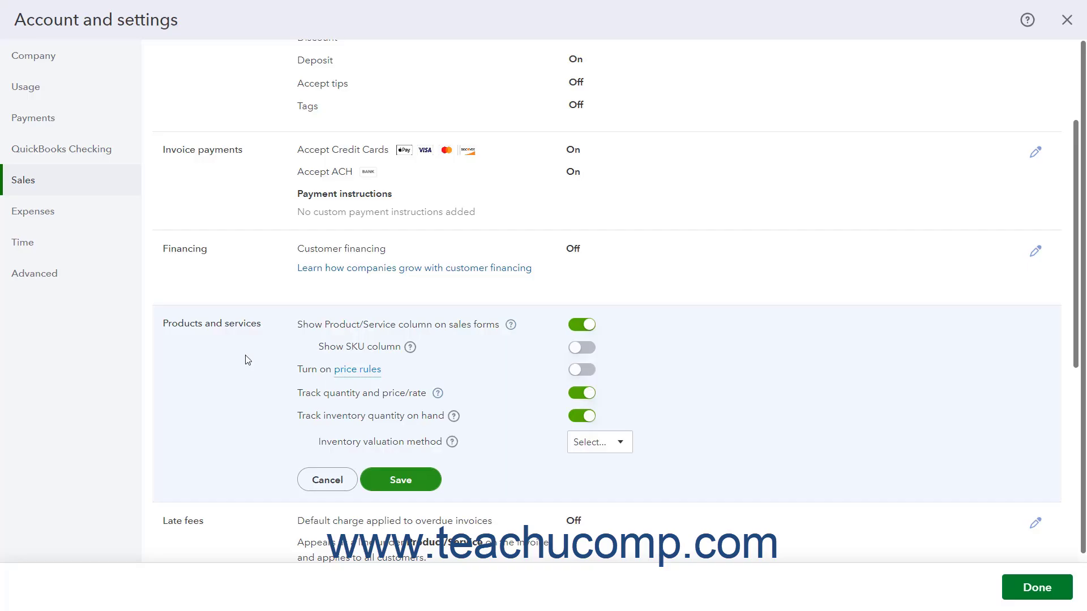
left_click(594, 356)
left_click(583, 370)
left_click(624, 451)
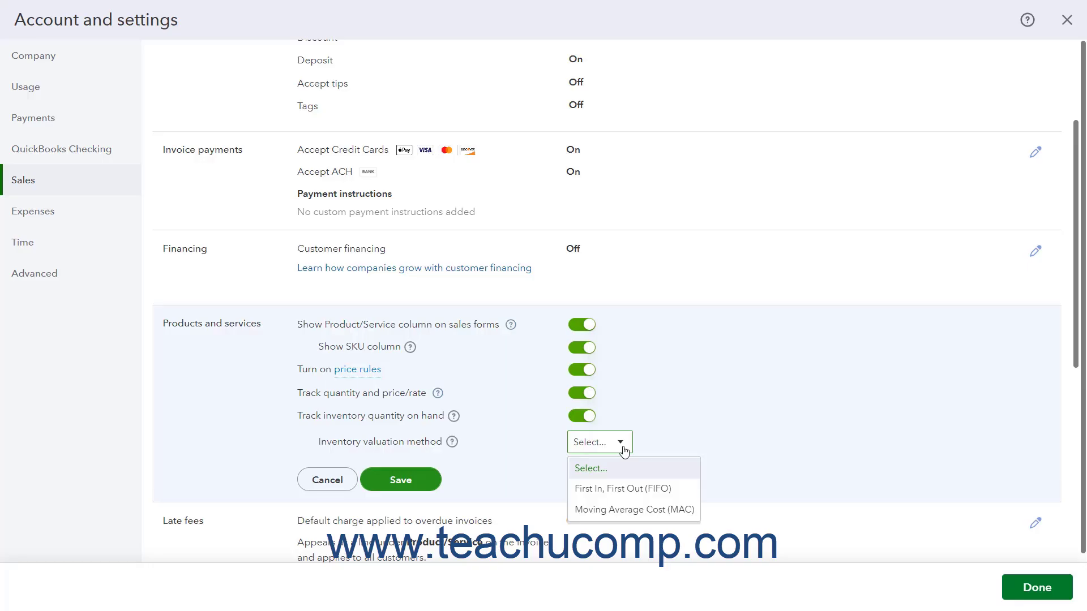
left_click(618, 491)
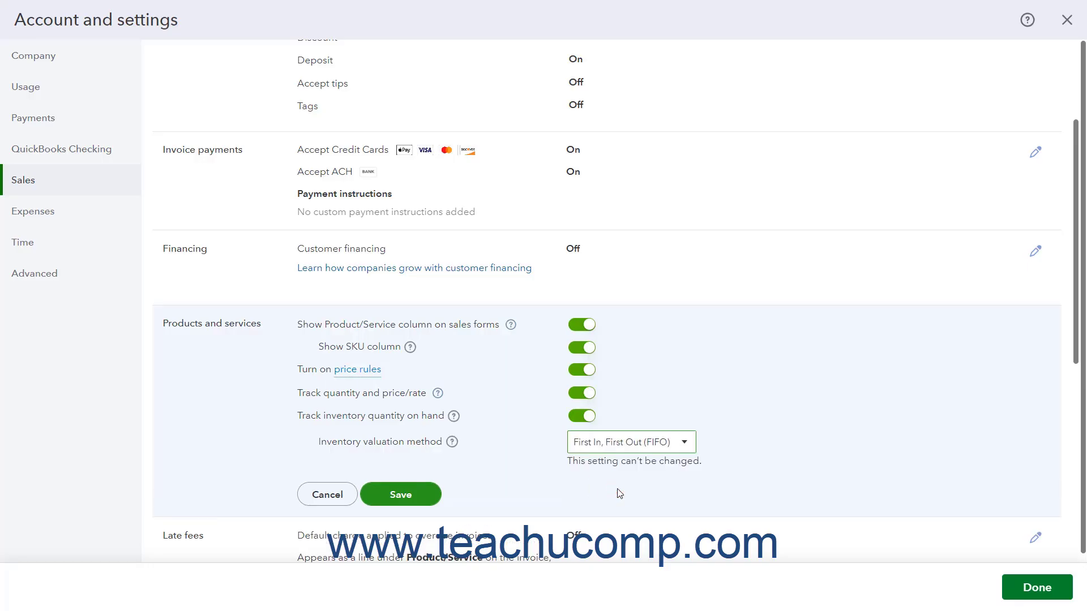
left_click(414, 498)
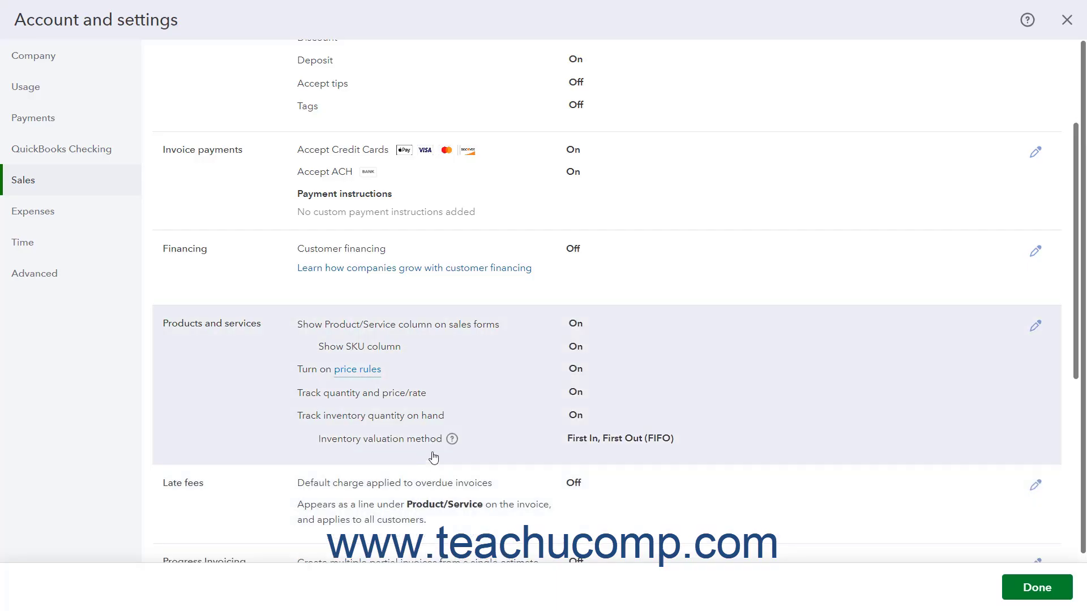
left_click(490, 451)
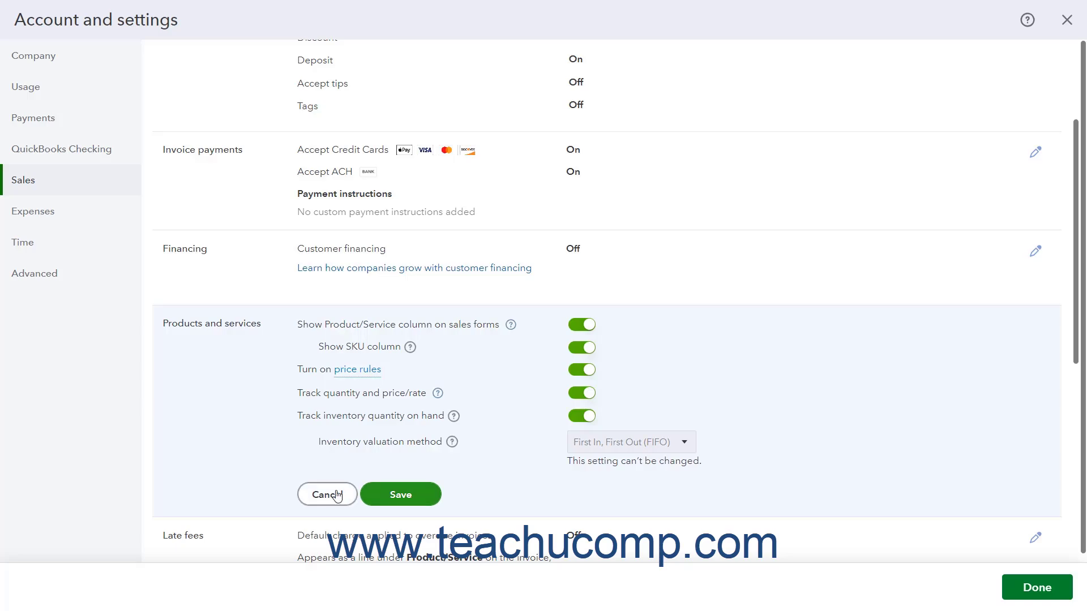
left_click(422, 496)
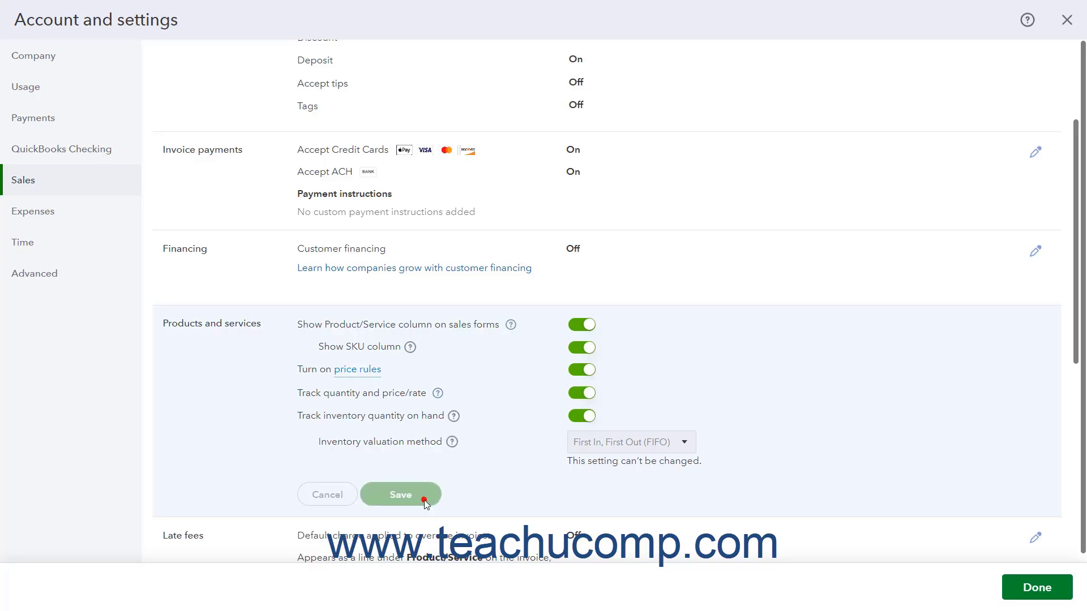
Open the late fees settings for editing and turn on the default charge applied to overdue invoices
scroll(497, 390, "down", 5)
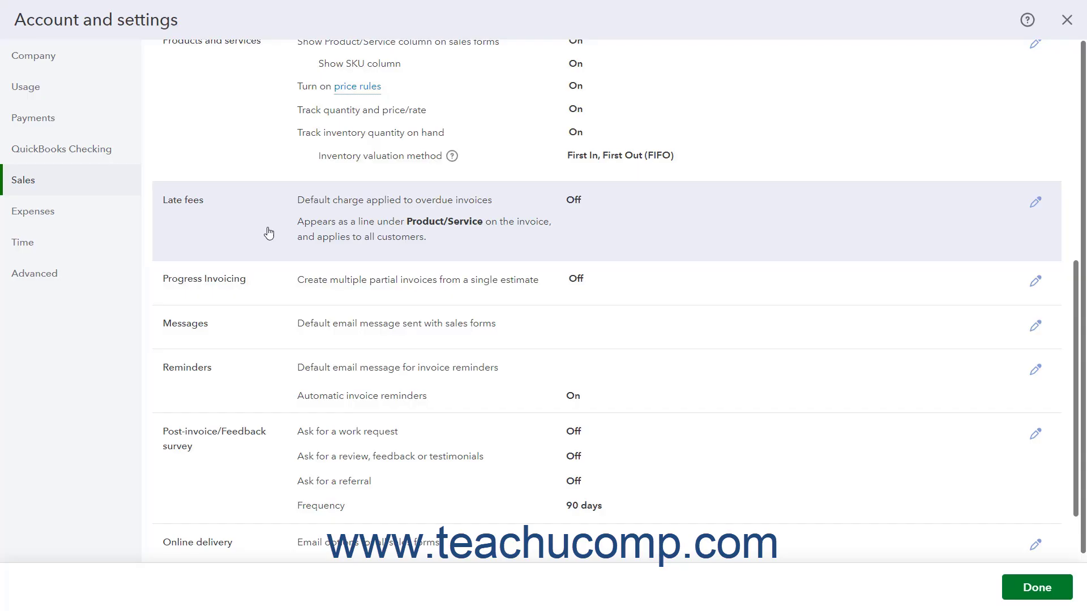
left_click(269, 232)
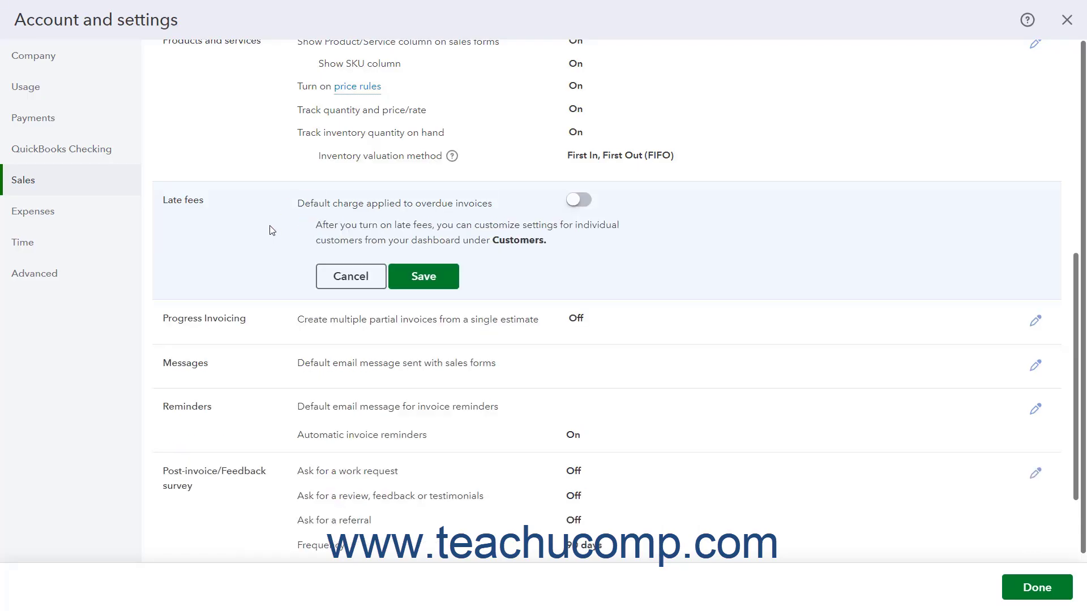
left_click(574, 211)
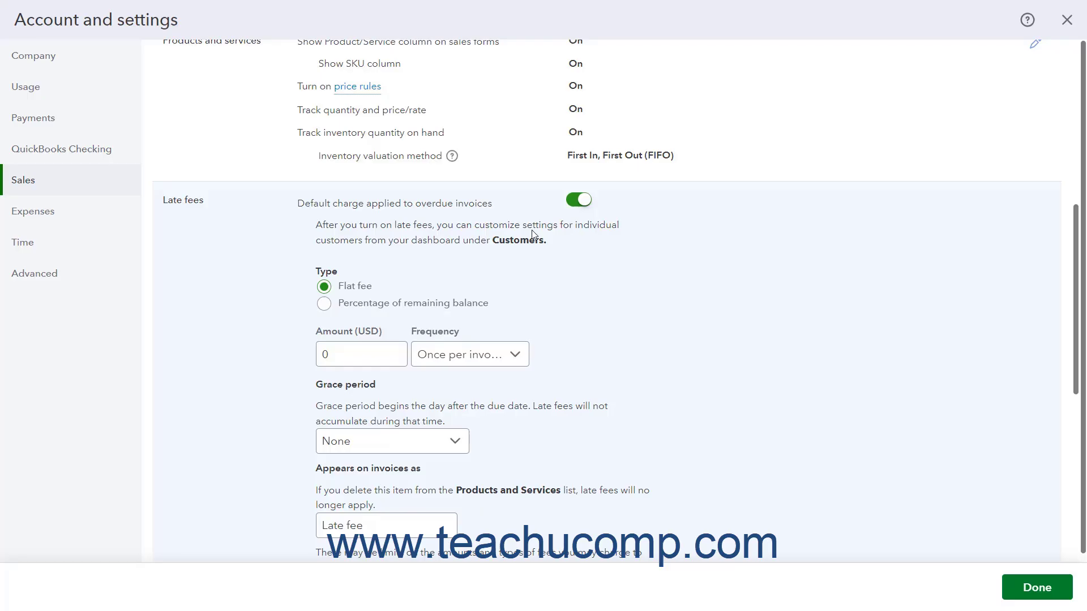
scroll(533, 232, "down", 1)
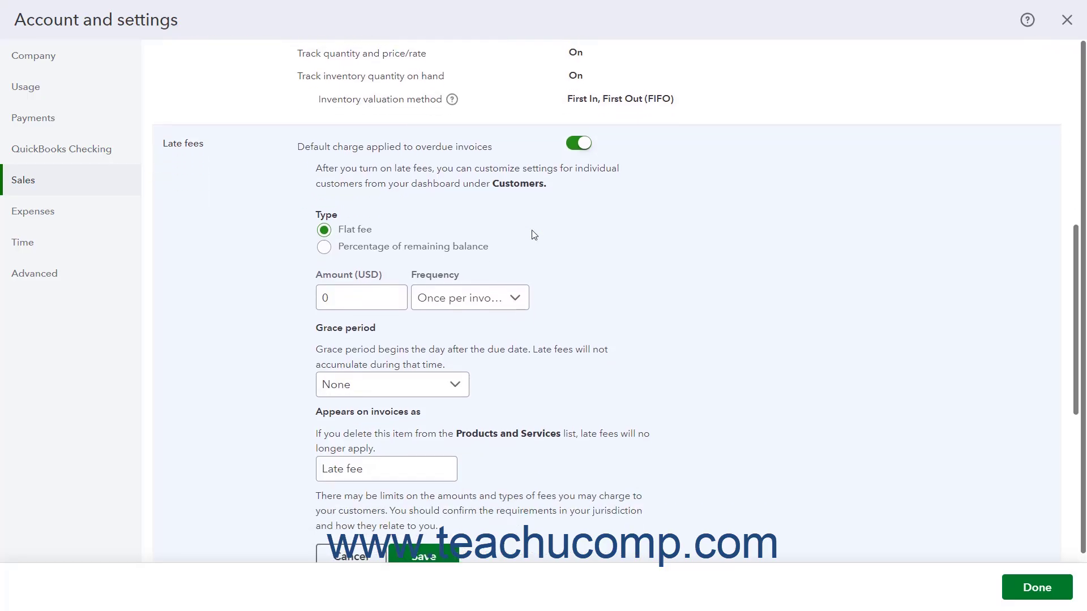
scroll(534, 235, "down", 1)
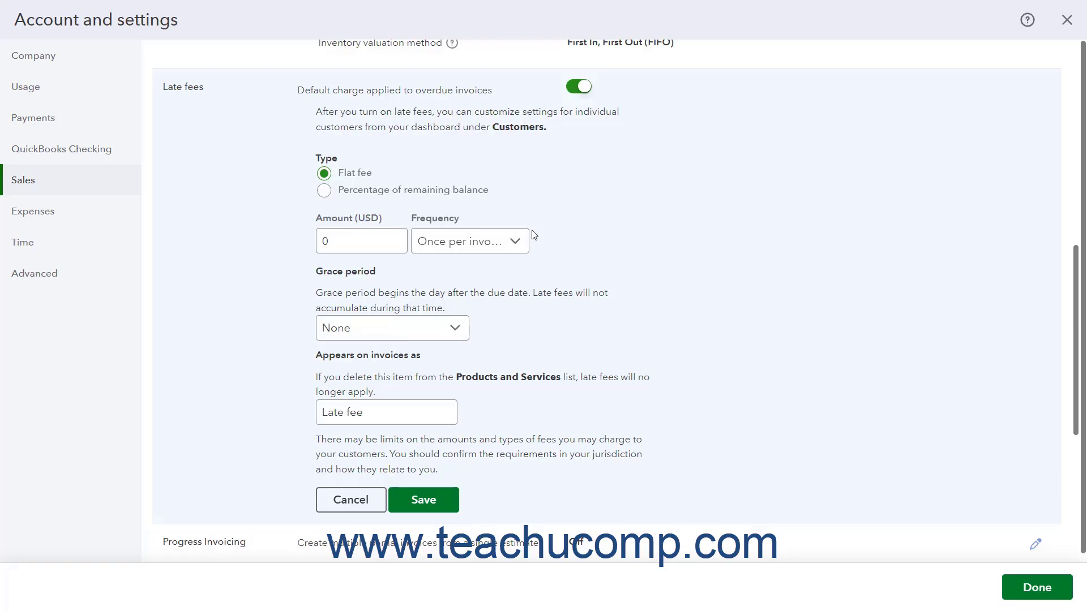
Try the Percentage of remaining balance late fee type, including the option to apply an upfront, one-time flat fee
left_click(327, 193)
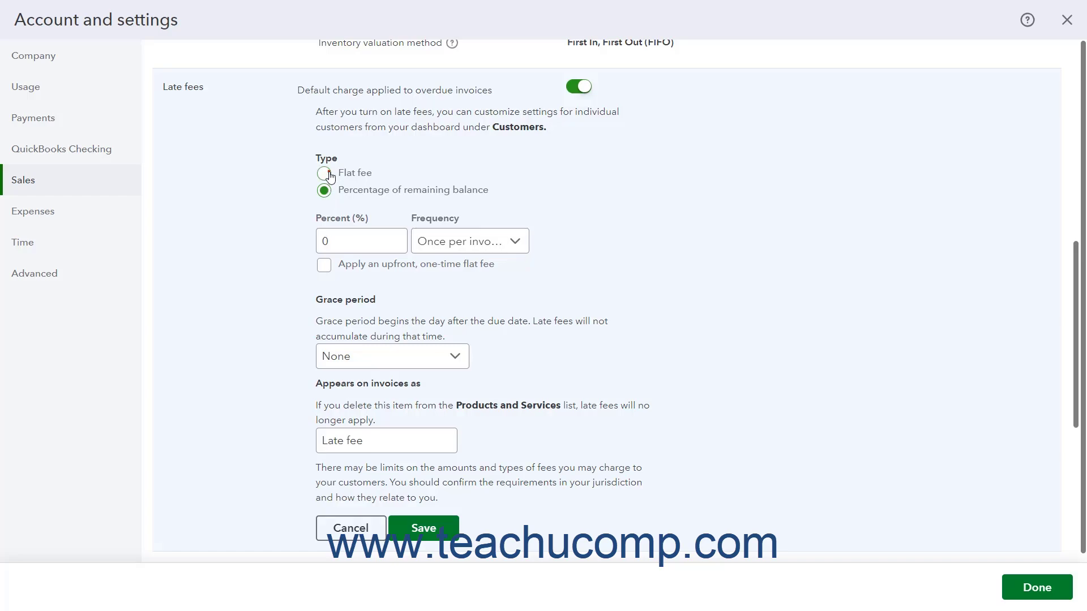
left_click(327, 174)
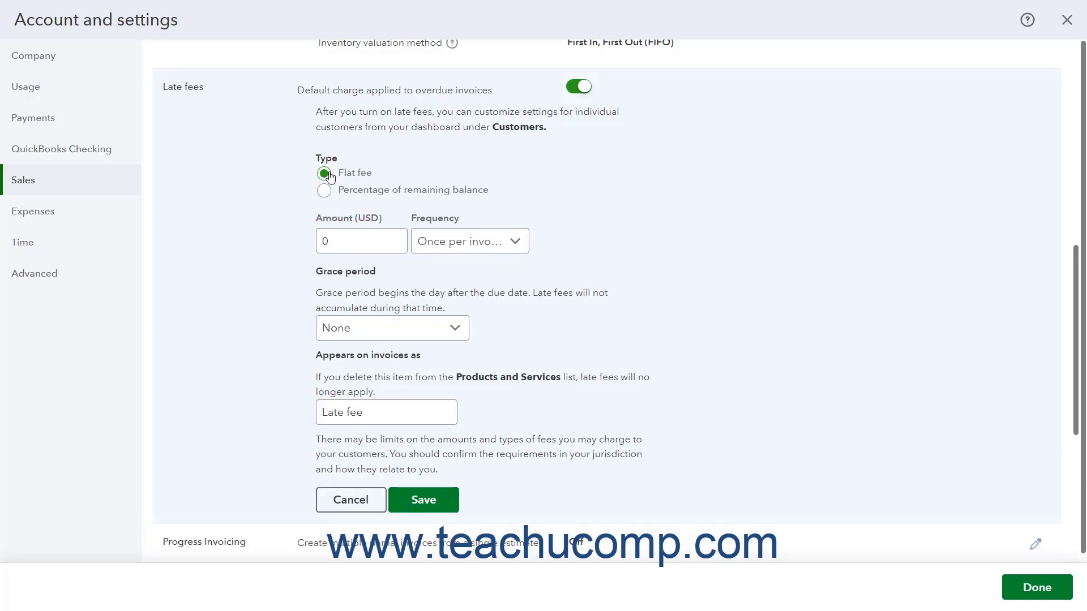
left_click(349, 240)
left_click(324, 191)
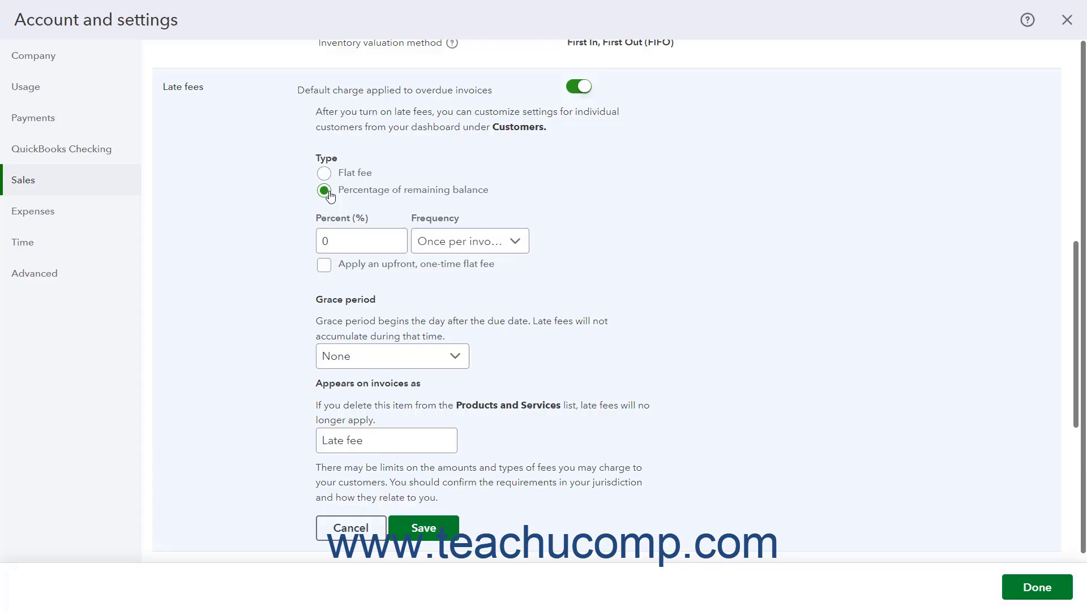
left_click(360, 244)
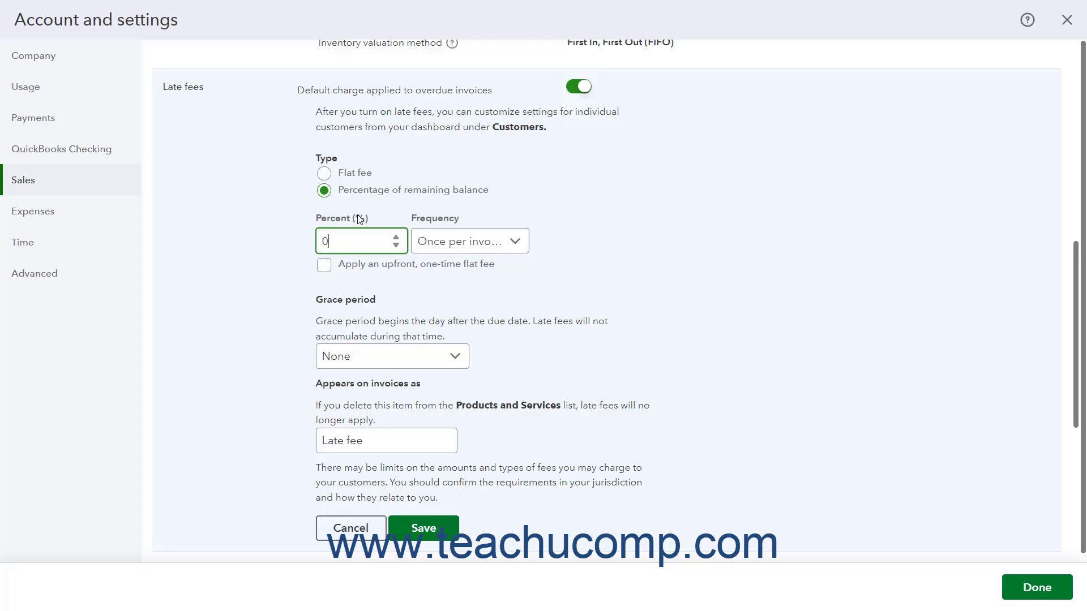
left_click(342, 274)
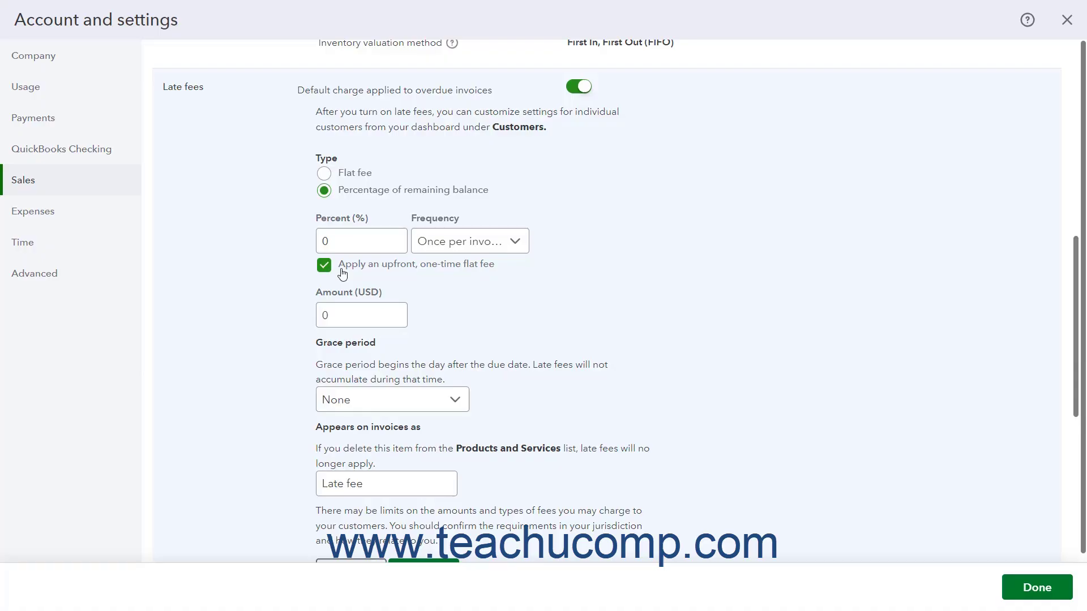
left_click(359, 315)
left_click(359, 314)
left_click(332, 267)
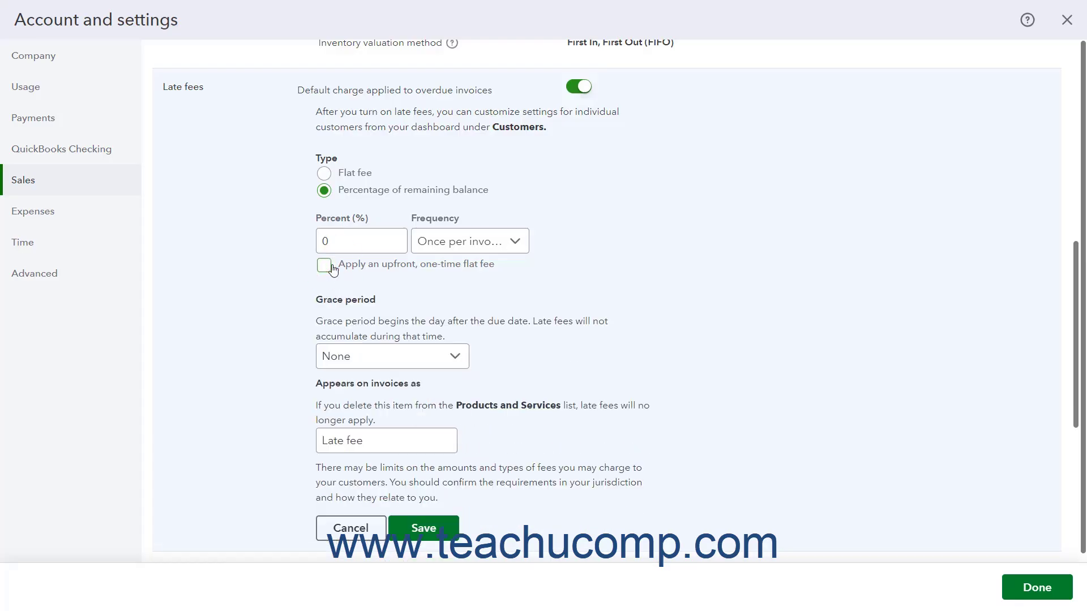
Set the late fee type to Flat fee with an amount of 5.00 USD and a frequency of Per month
left_click(323, 173)
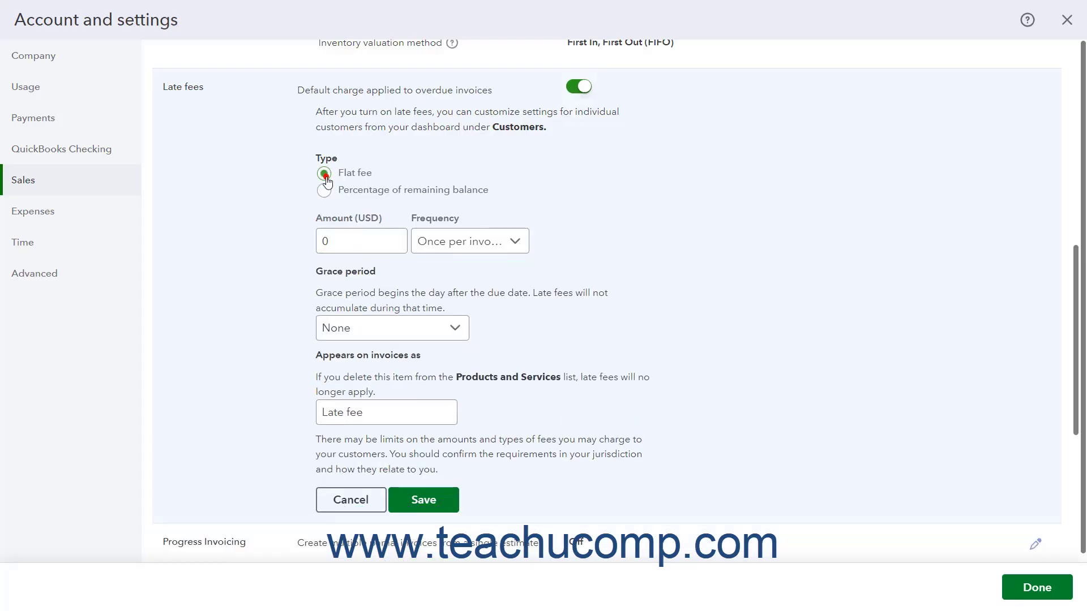
left_click(333, 240)
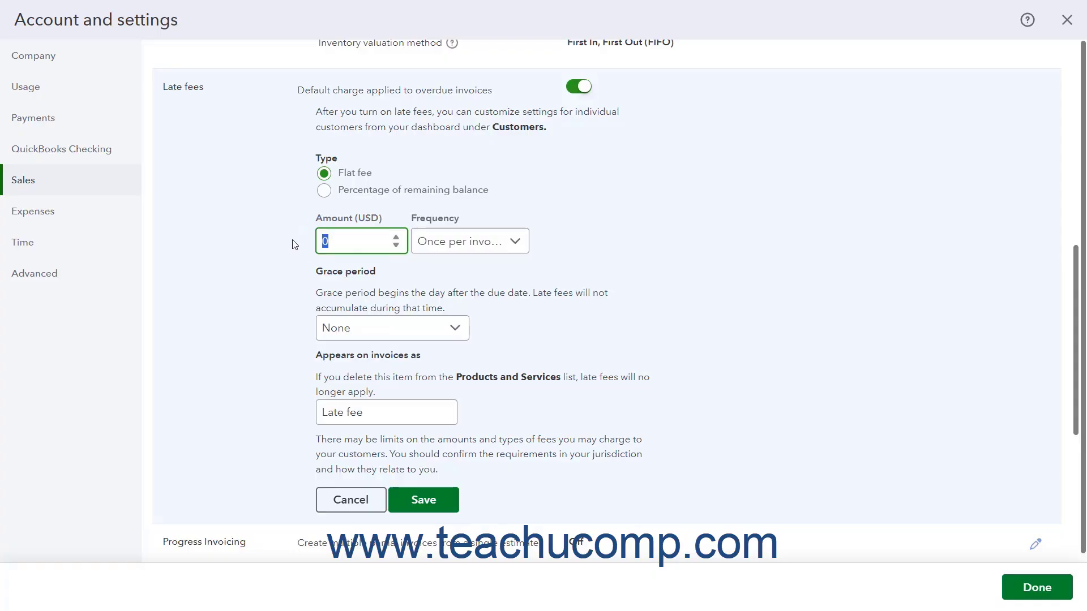
type("5.00")
left_click(503, 258)
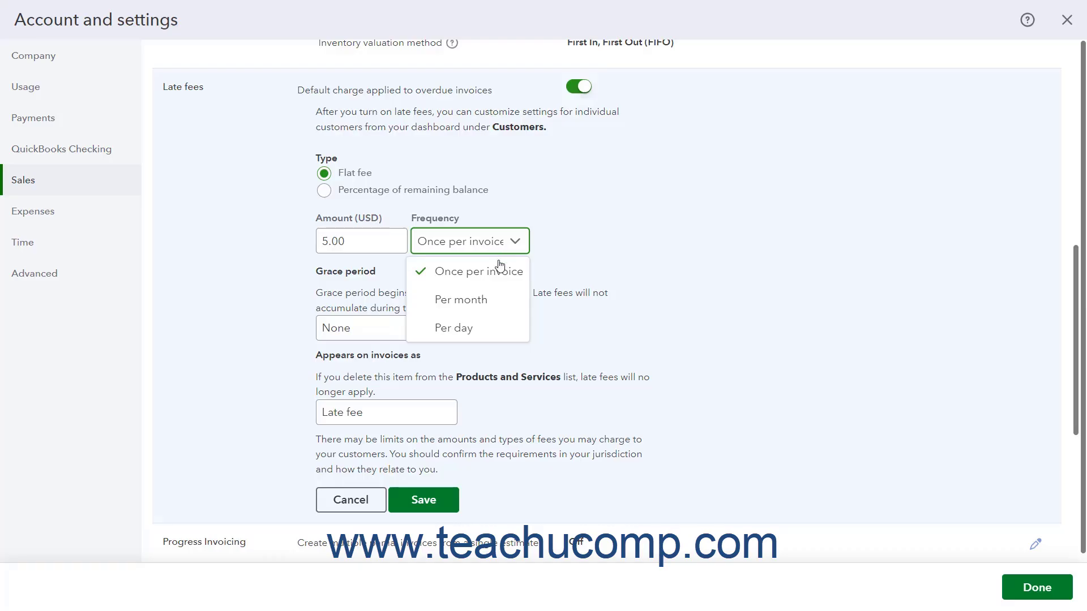
left_click(486, 299)
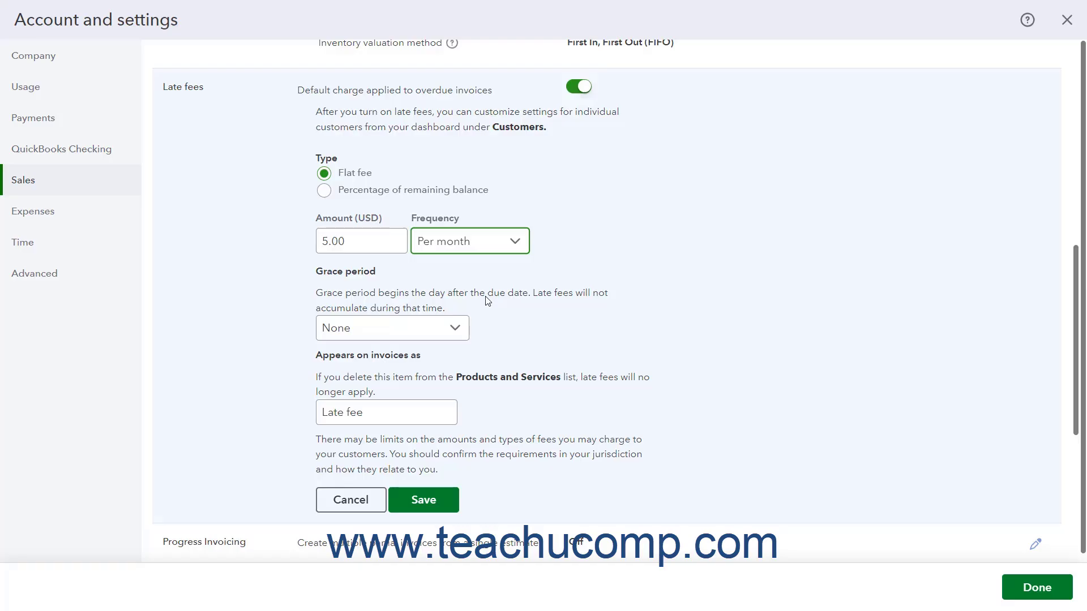
Set the late fee grace period to 7 days, keep Late fee as the invoice item name, and save the settings
left_click(453, 327)
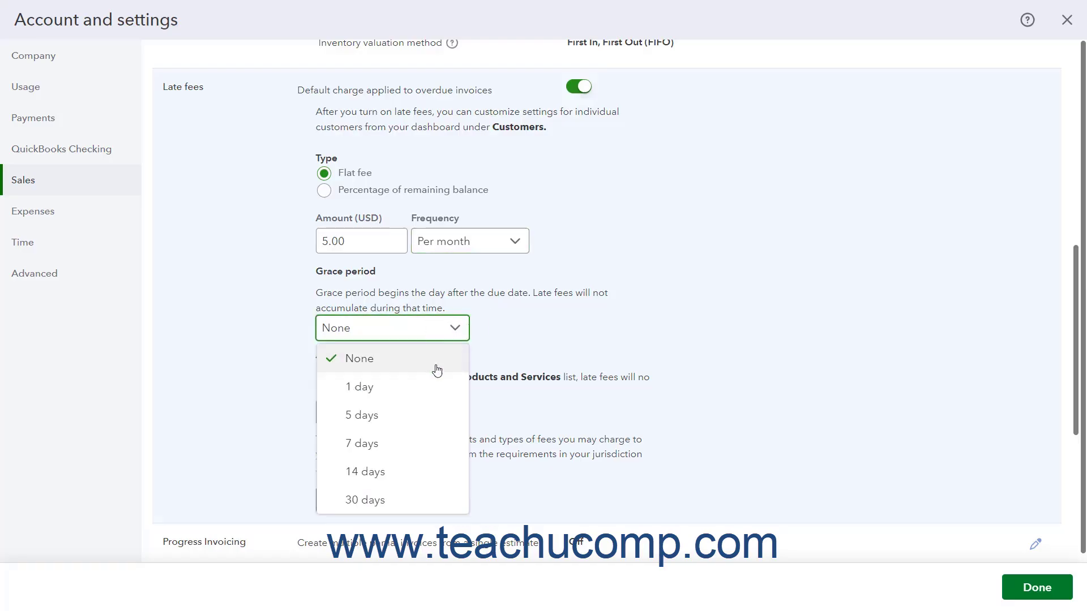
left_click(420, 442)
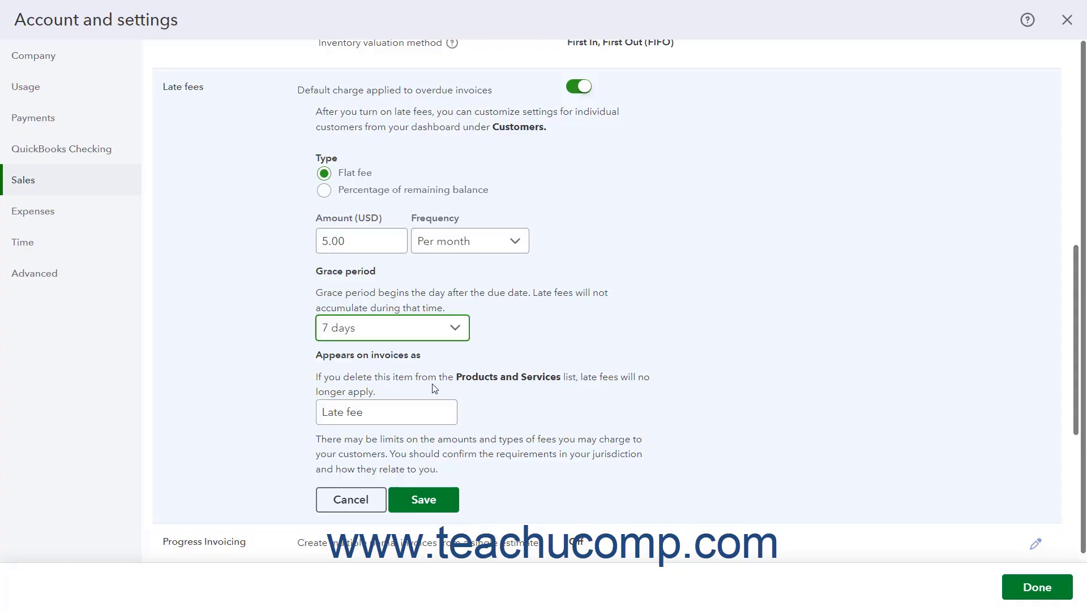
left_click(387, 405)
left_click(387, 408)
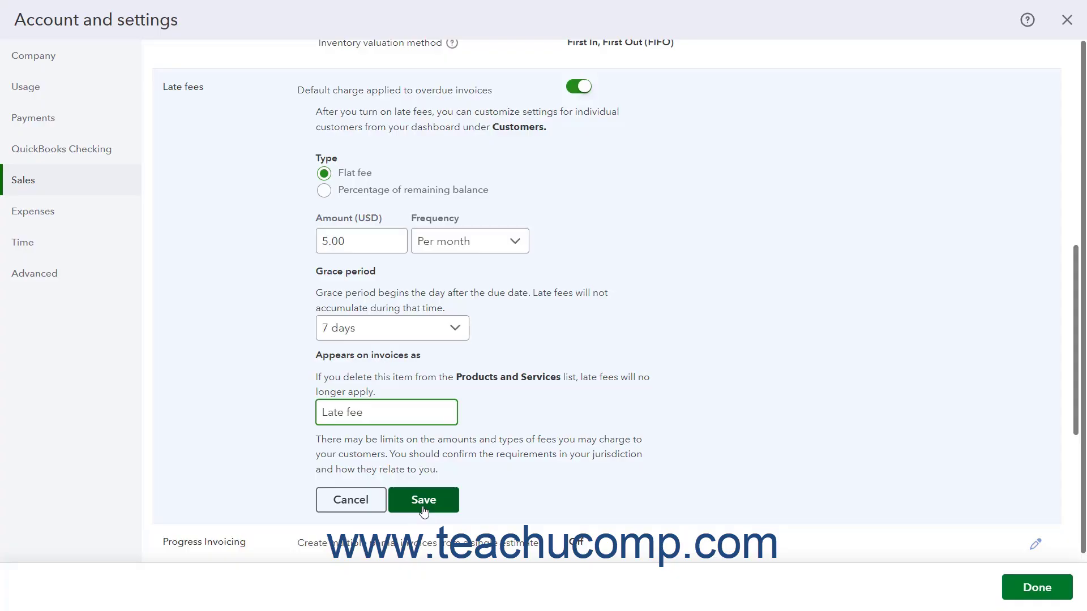
left_click(351, 501)
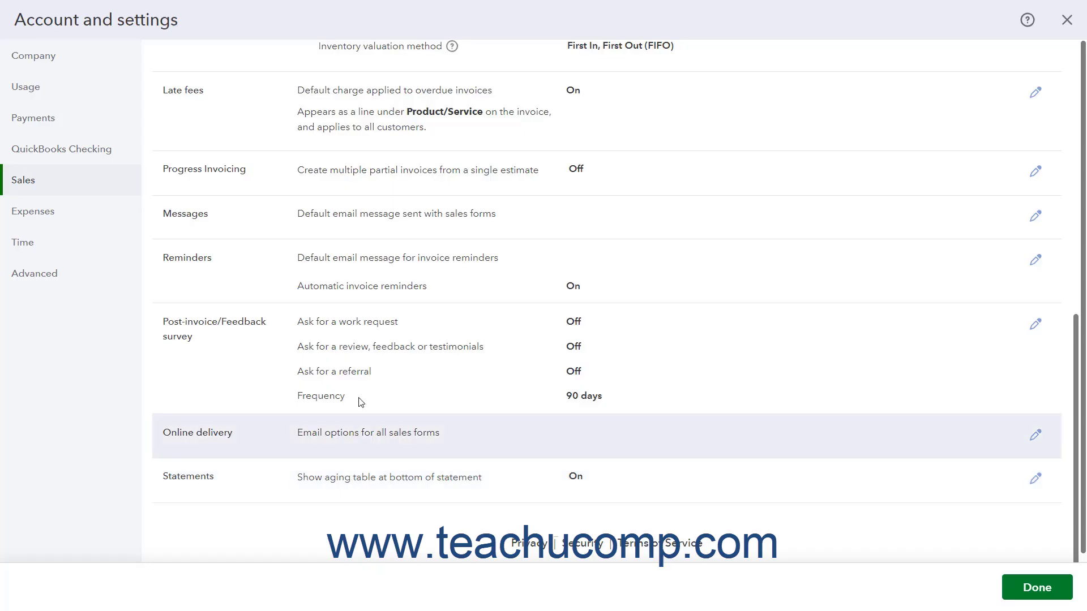
Turn on progress invoicing, accept the invoice template update, and save the setting
left_click(372, 172)
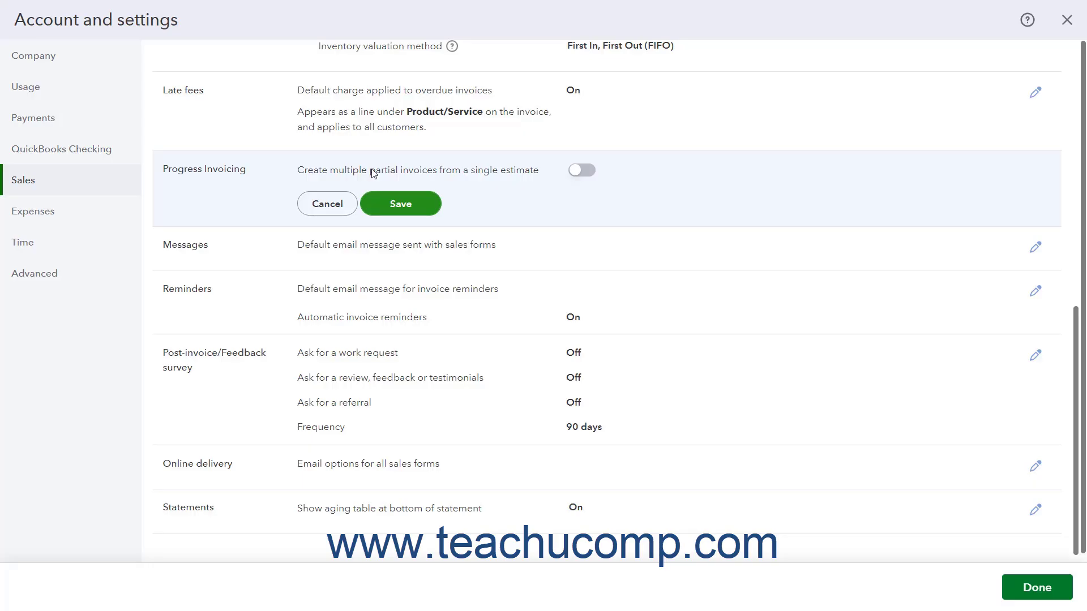
left_click(582, 171)
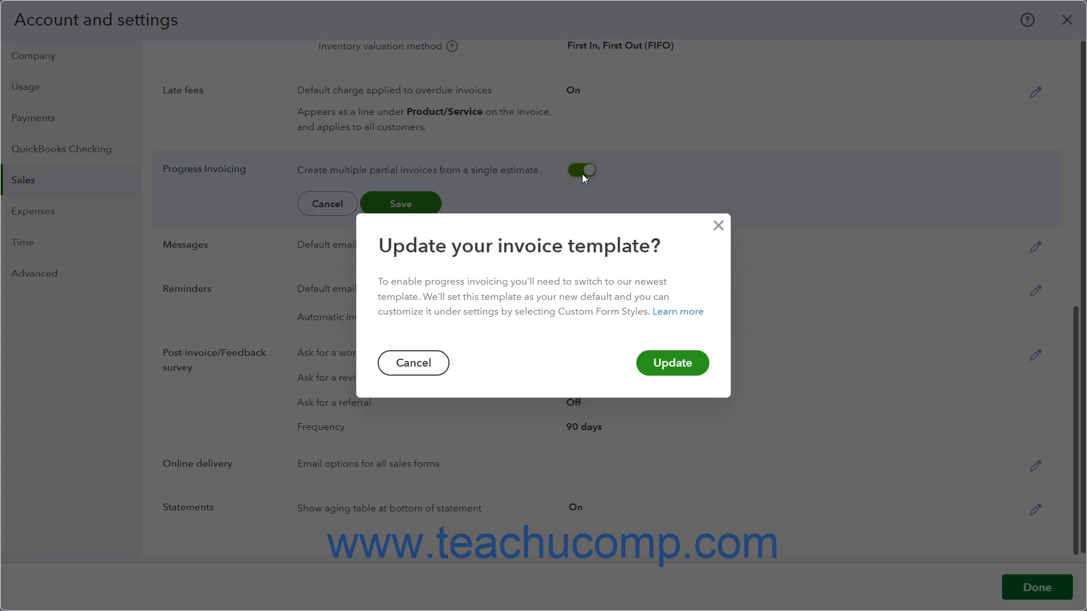
left_click(659, 369)
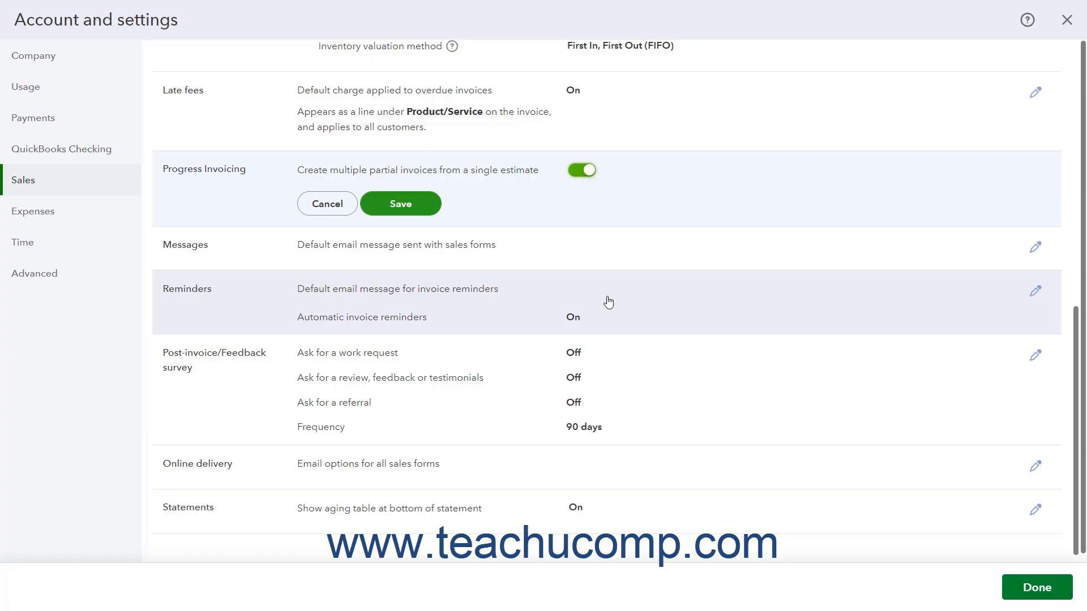
left_click(412, 208)
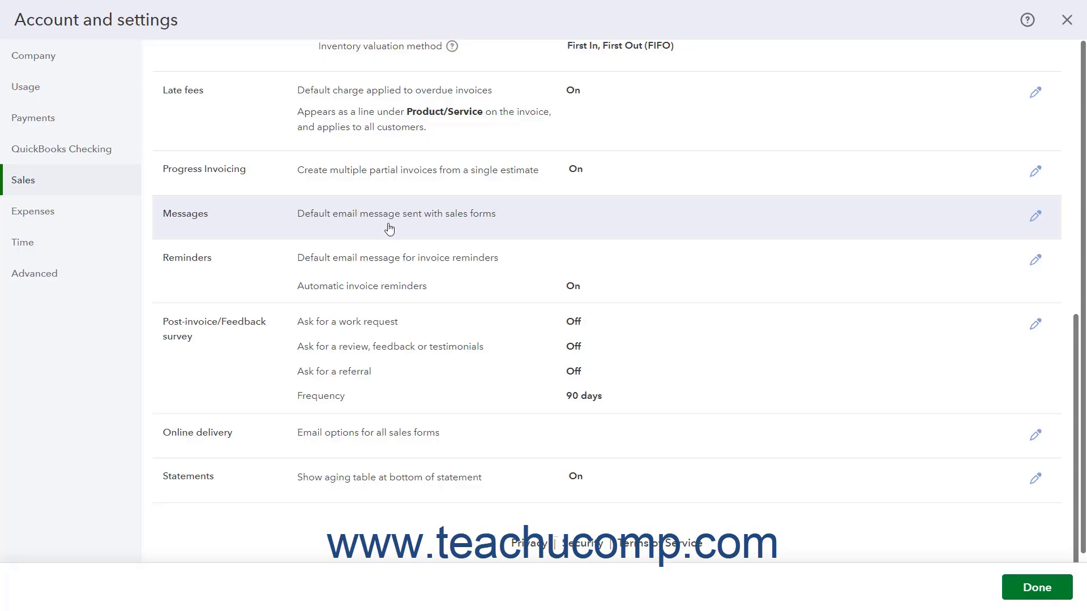
Open the default sales form email message for editing and keep the greeting as Dear with [Full Name]
left_click(389, 228)
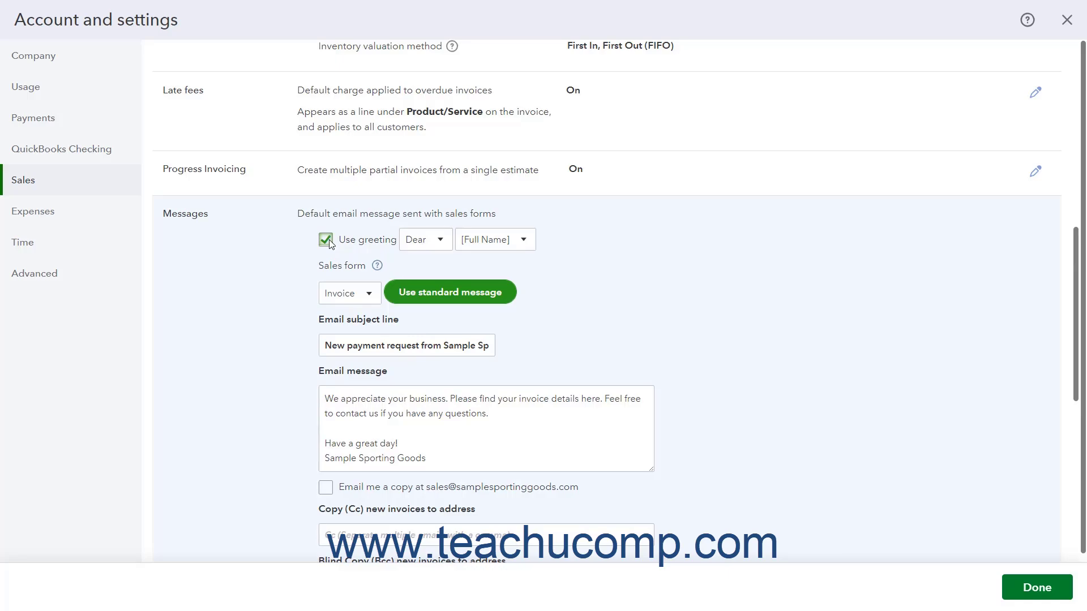
left_click(440, 242)
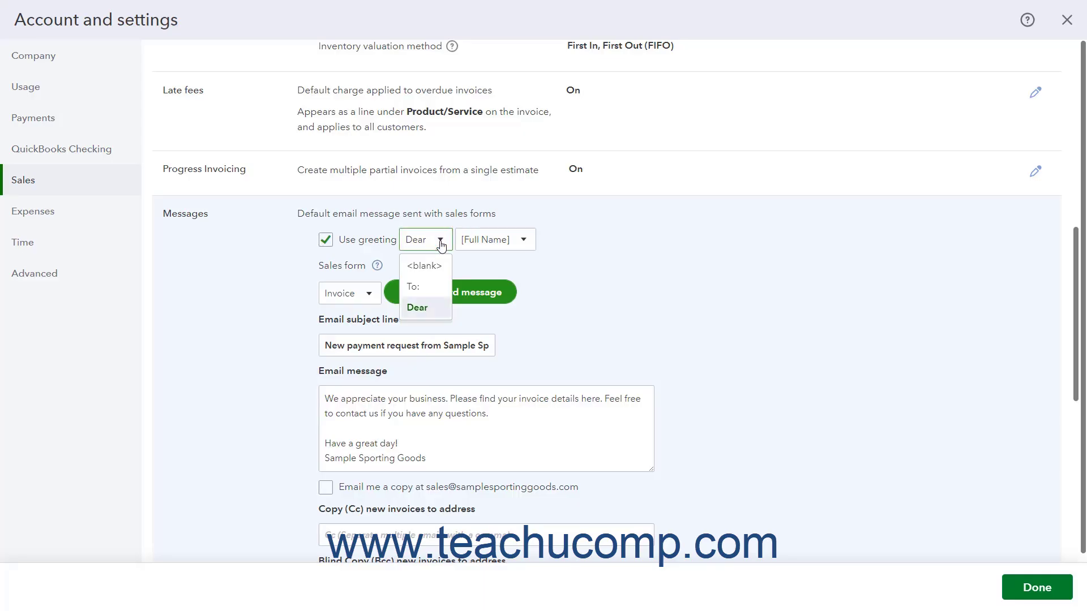
left_click(441, 243)
left_click(522, 246)
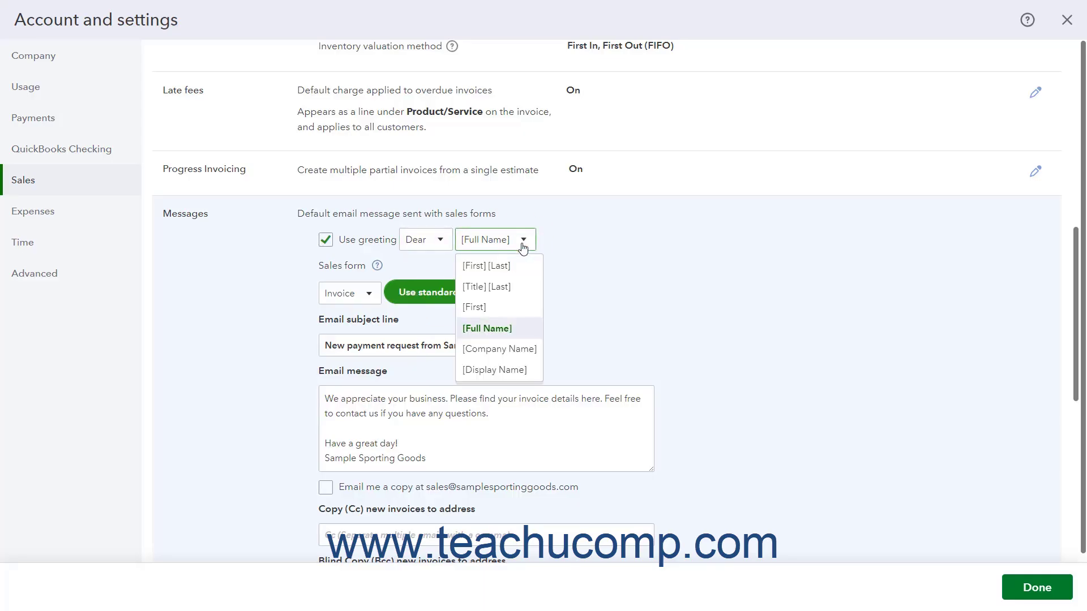
left_click(521, 247)
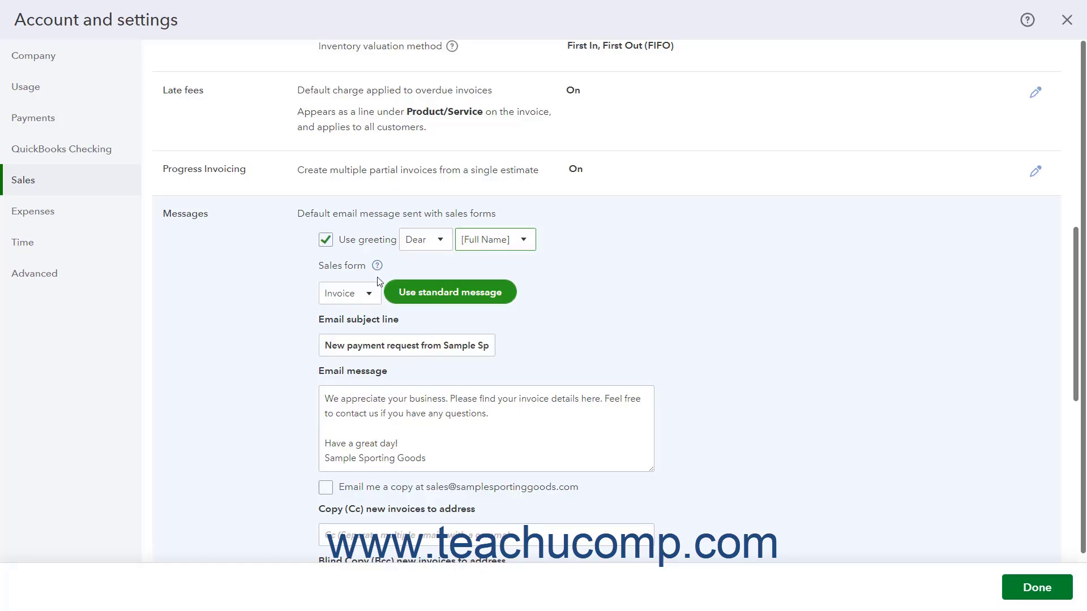
Choose Invoice as the sales form for the default email and apply the standard message
left_click(365, 294)
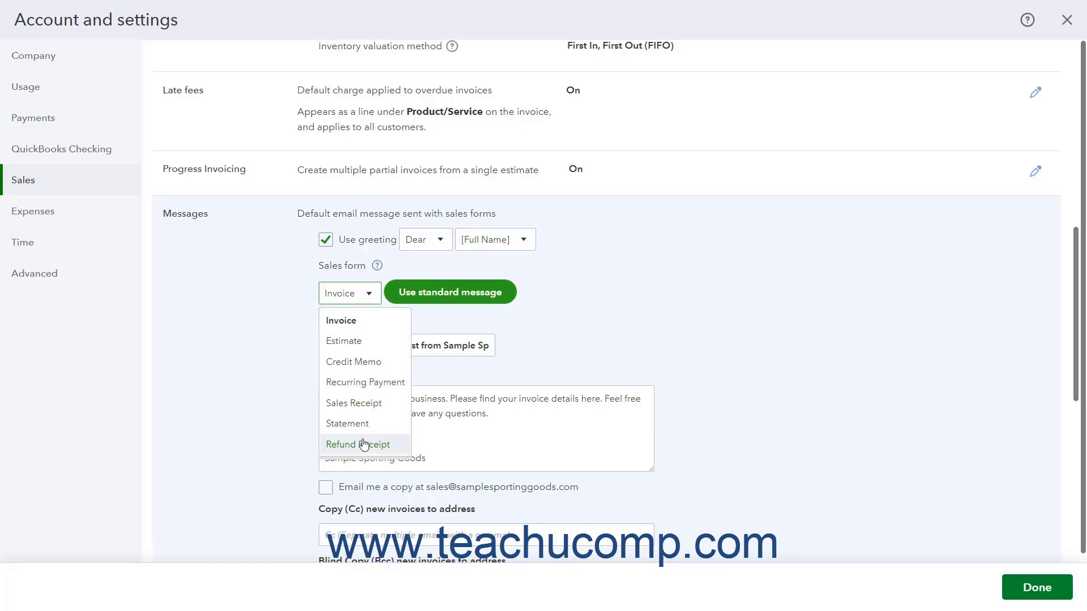
left_click(354, 320)
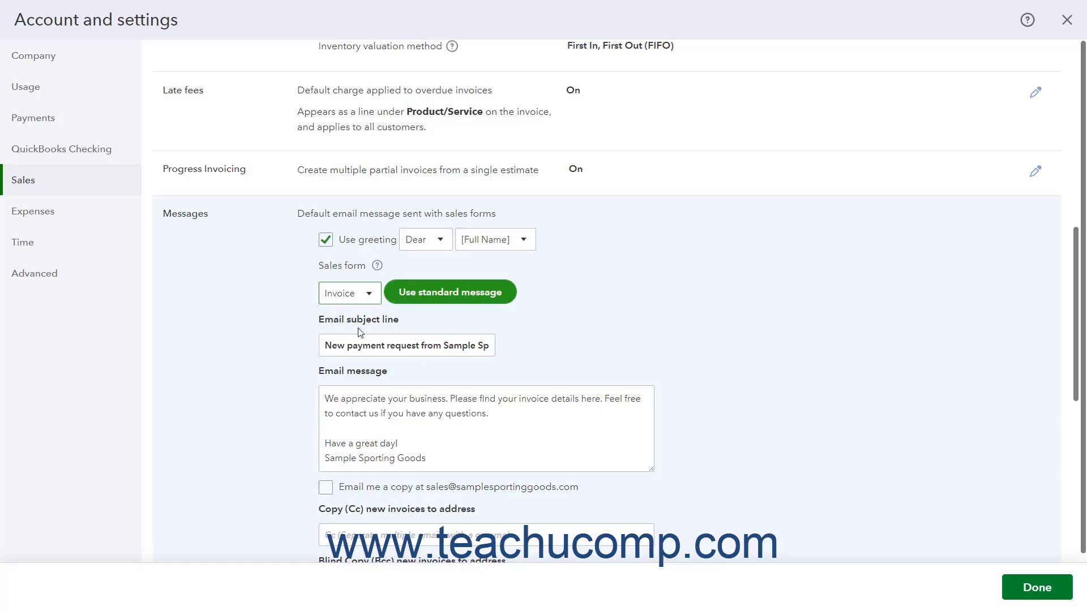
left_click(420, 300)
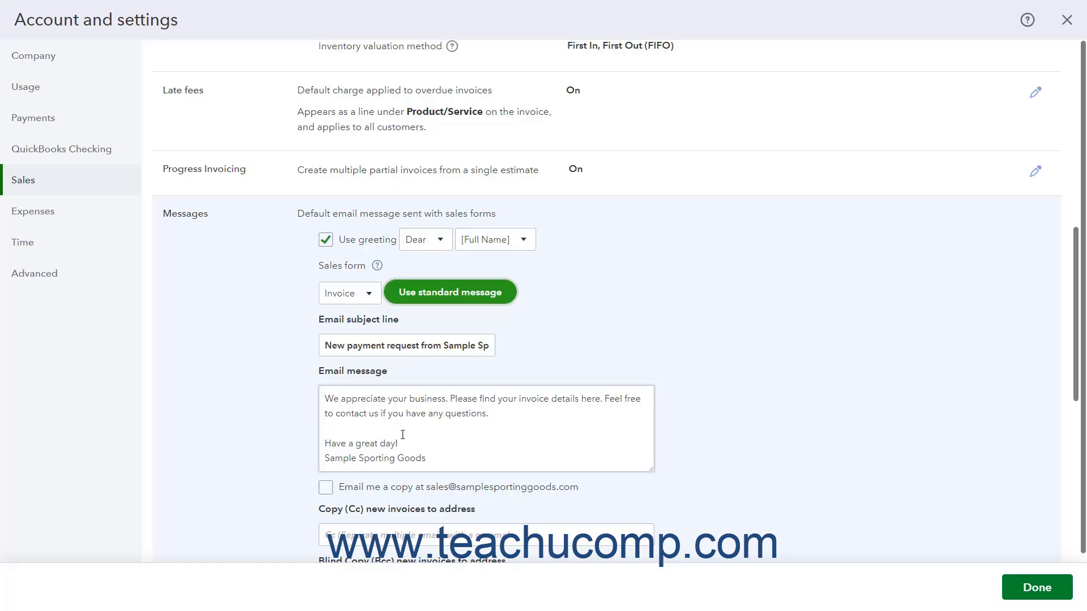
Review the invoice email's subject line, message text, own-copy option, and Cc and Bcc address fields
triple_click(394, 344)
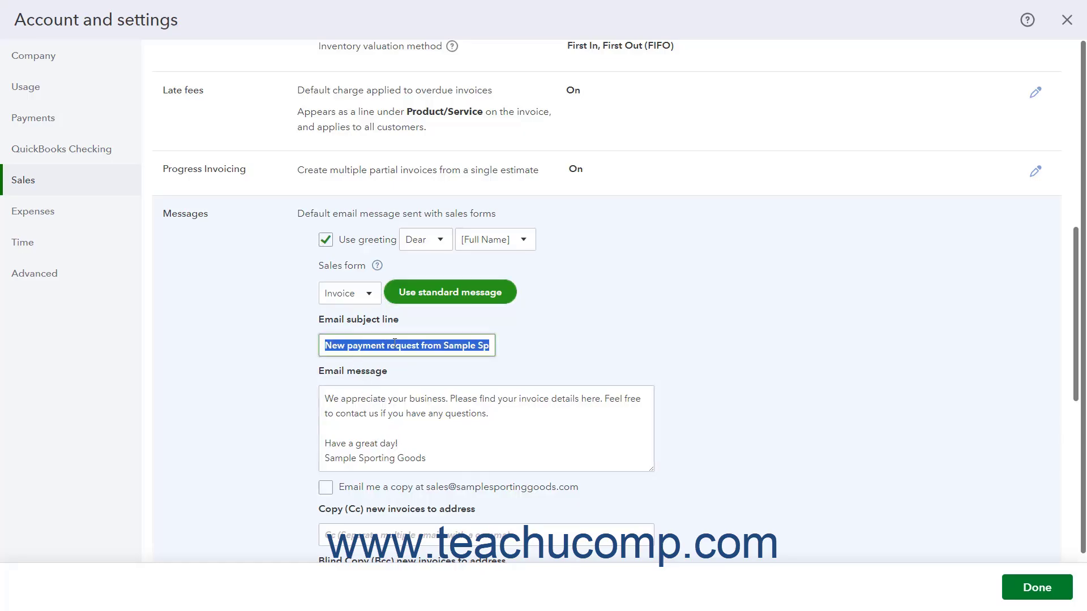
triple_click(449, 403)
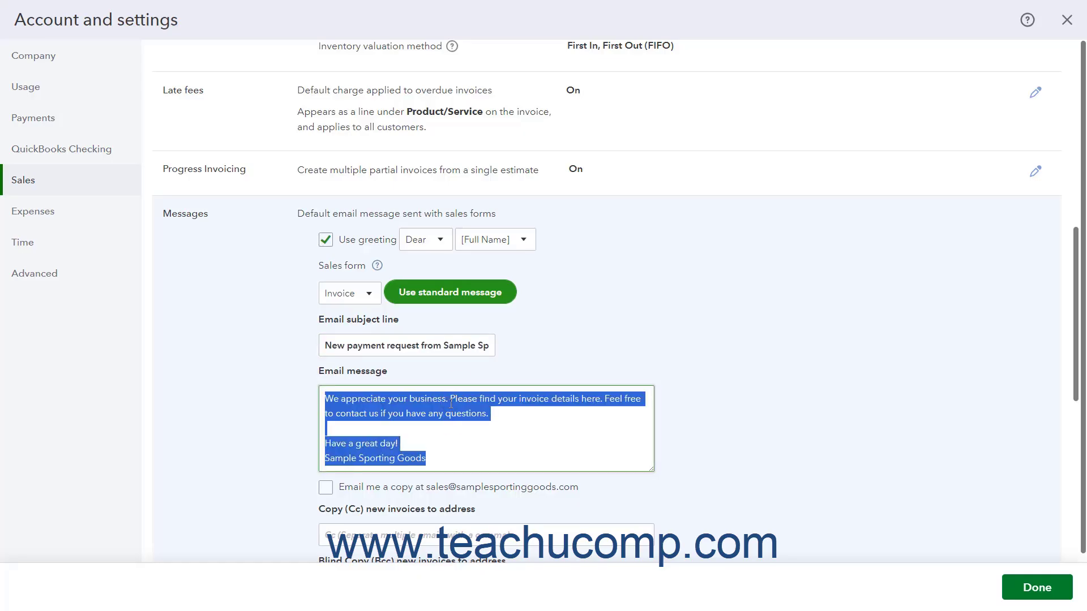
scroll(451, 404, "down", 4)
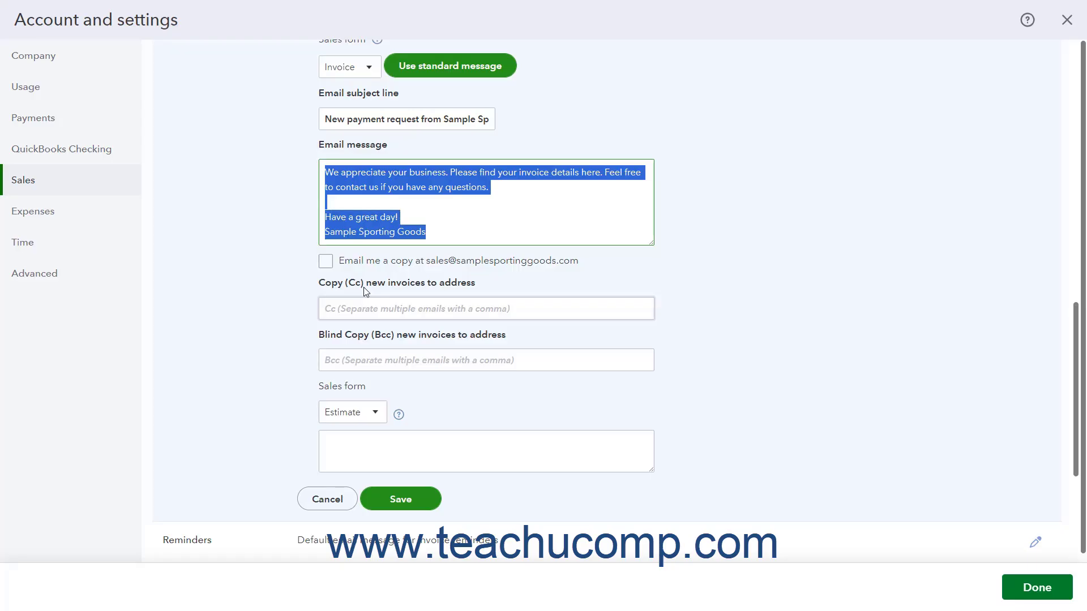
left_click(326, 261)
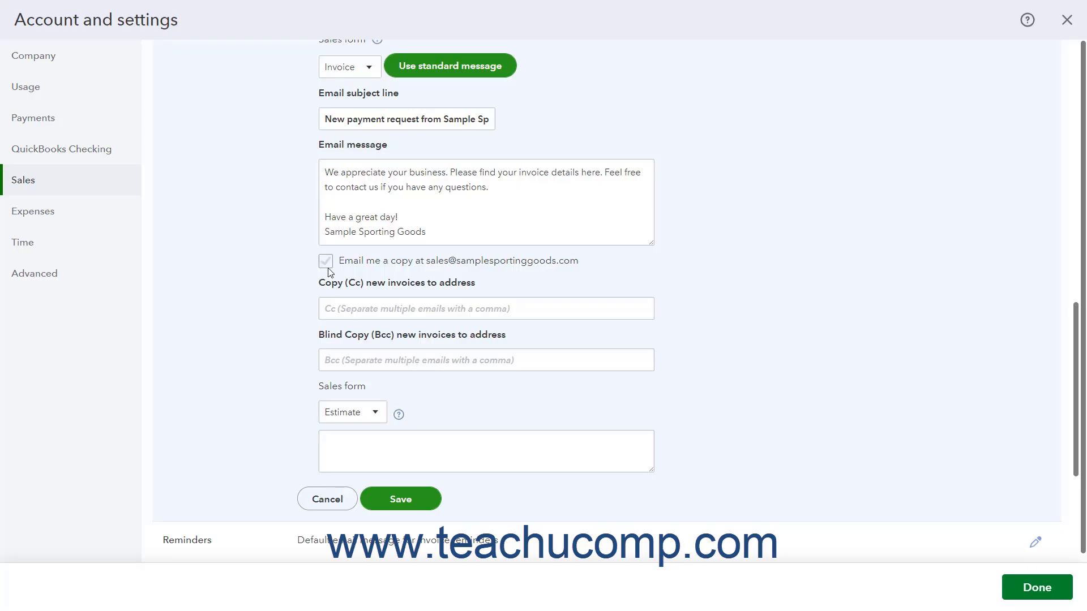
left_click(349, 307)
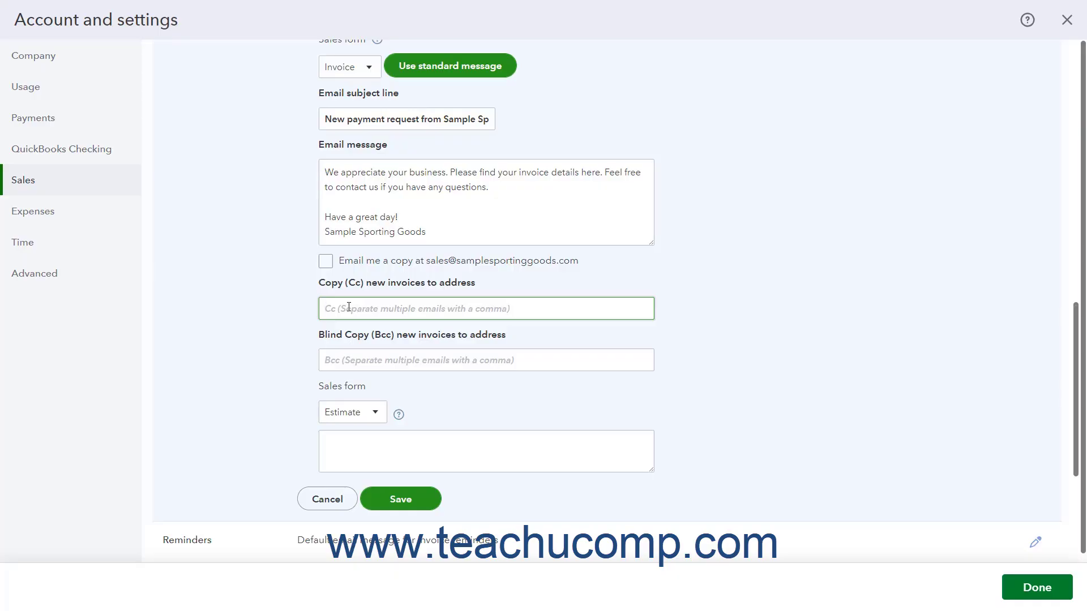
left_click(346, 363)
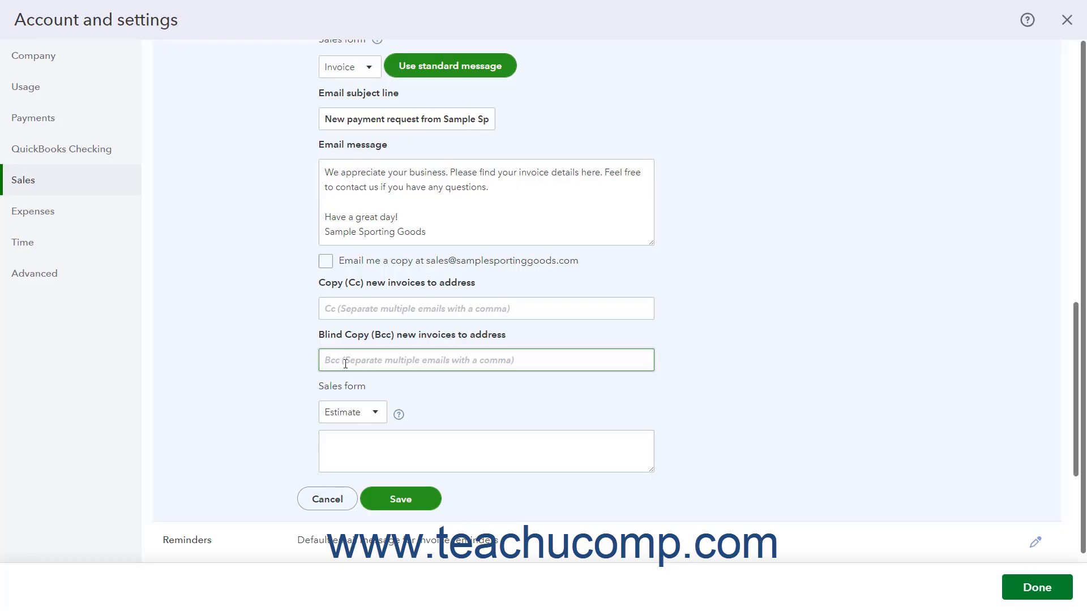
Choose Invoices and other sales forms for the second default message, and cancel the email message edits
left_click(377, 417)
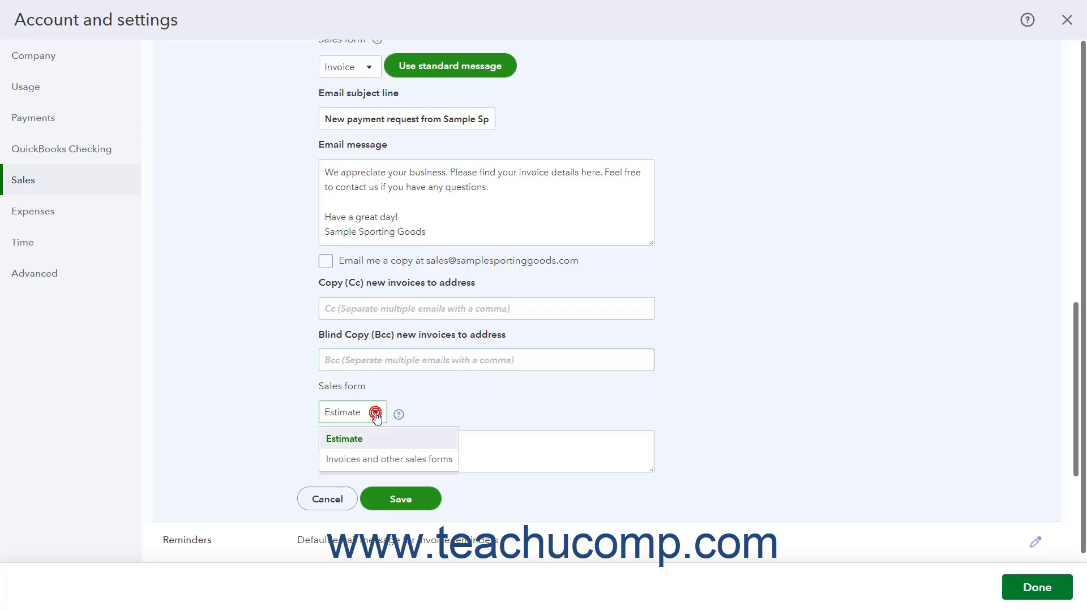
left_click(388, 459)
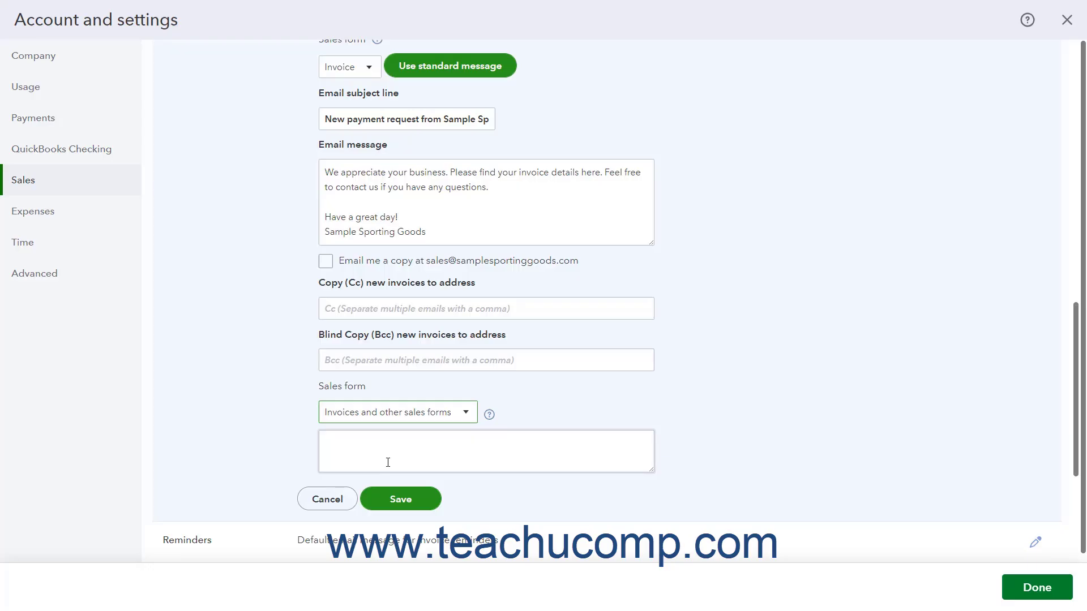
left_click(387, 462)
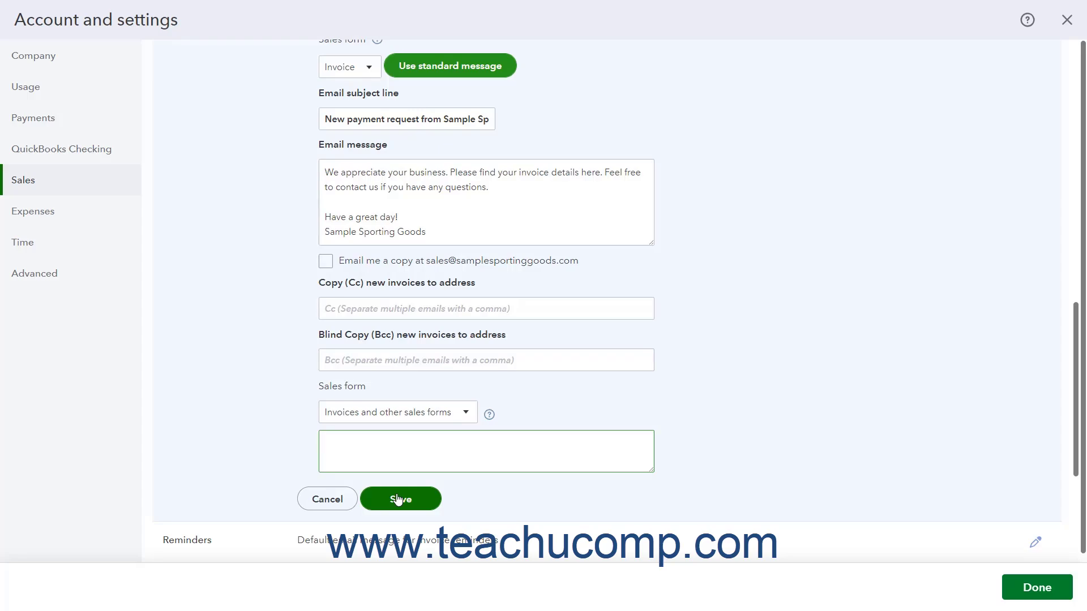
left_click(347, 499)
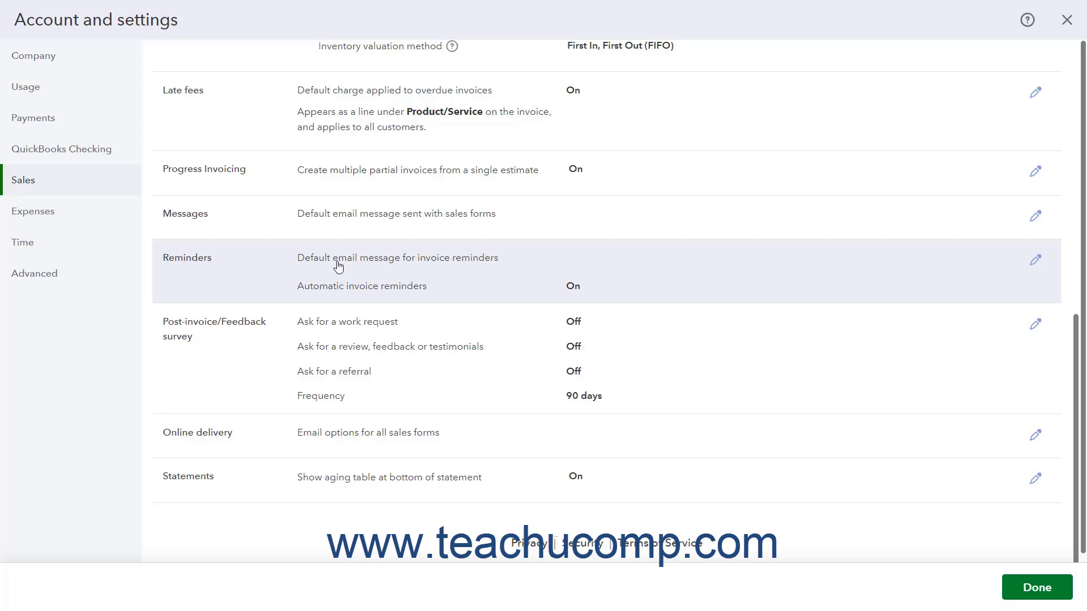
Open the invoice reminder settings and expand the default reminder email to check its subject line
left_click(338, 266)
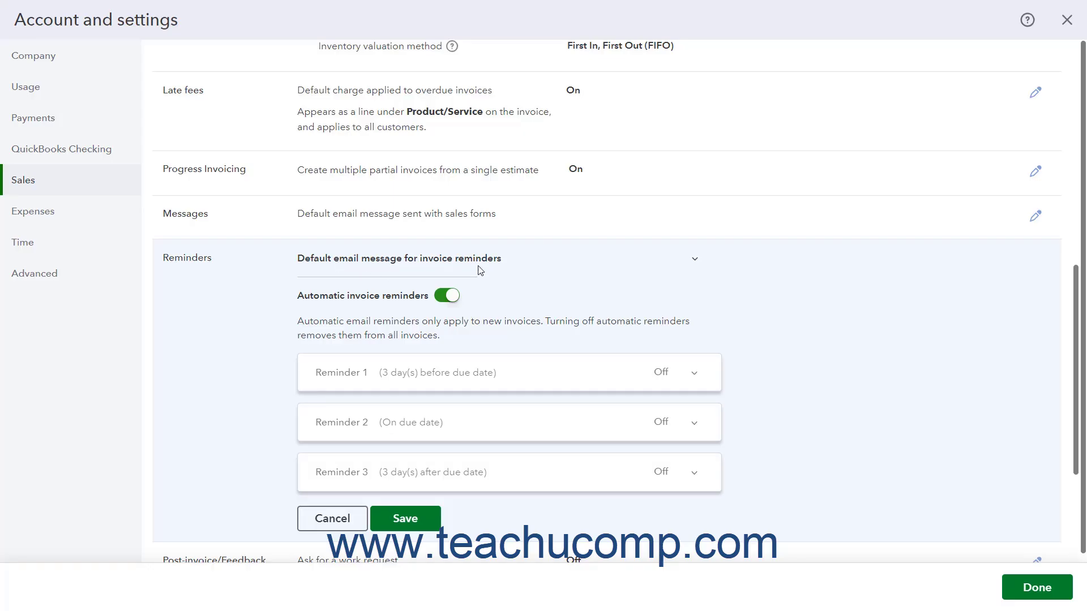
left_click(695, 260)
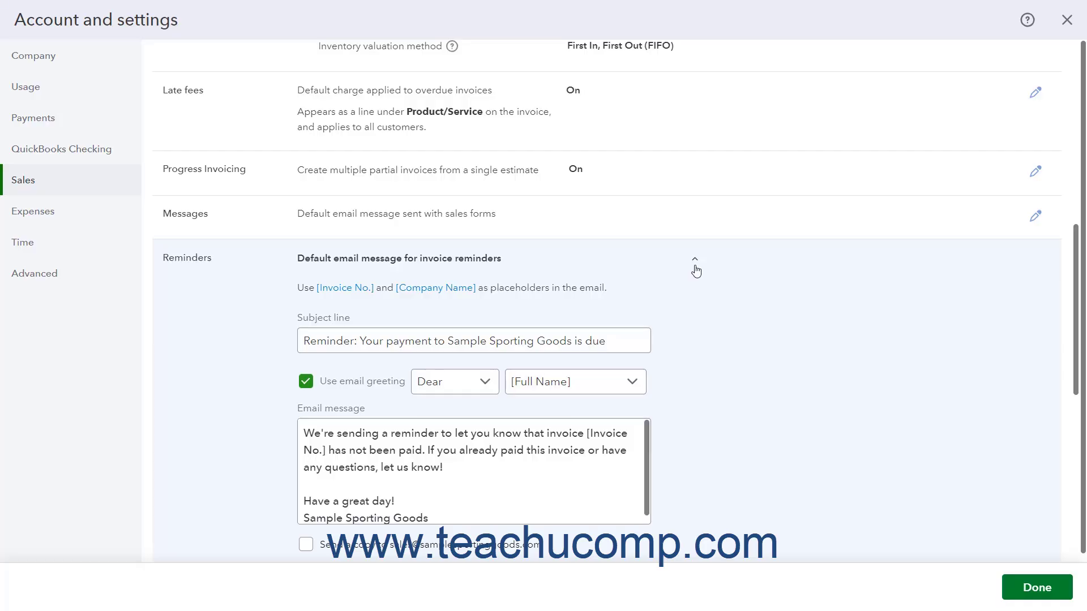
left_click(695, 261)
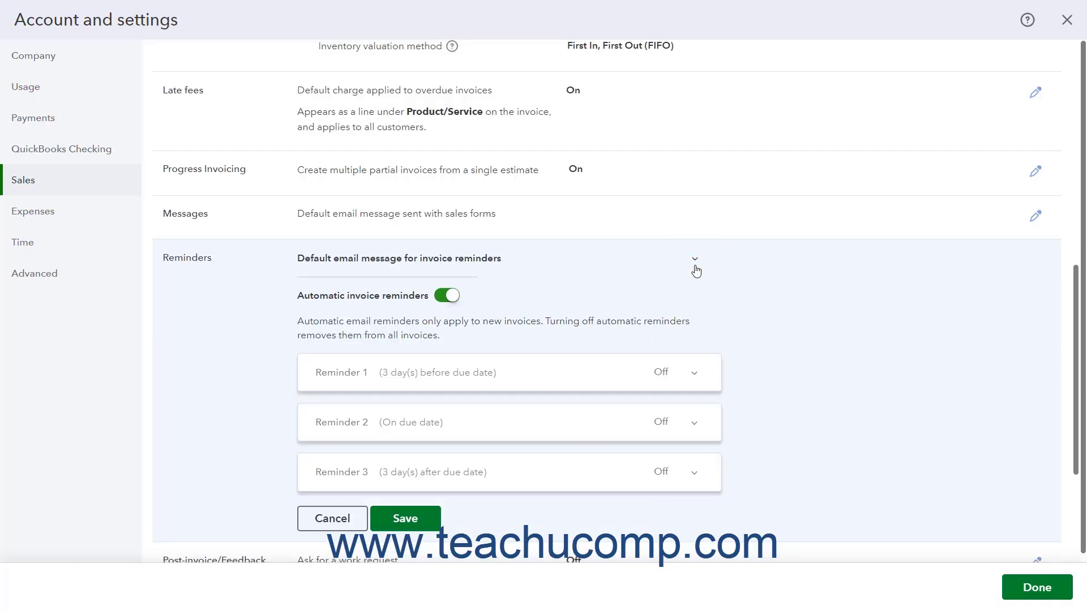
left_click(695, 262)
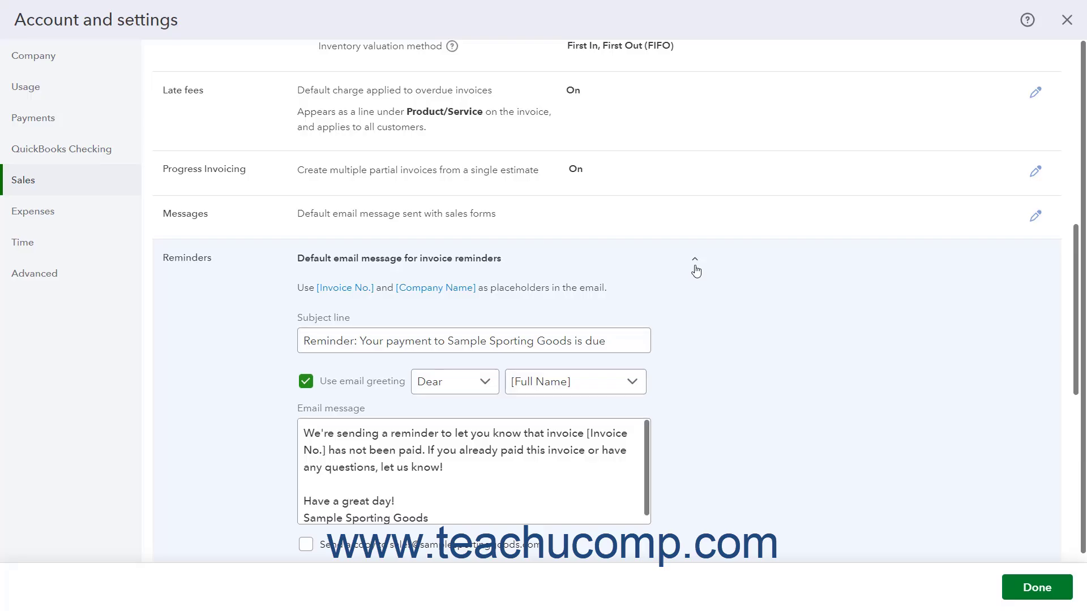
left_click(364, 339)
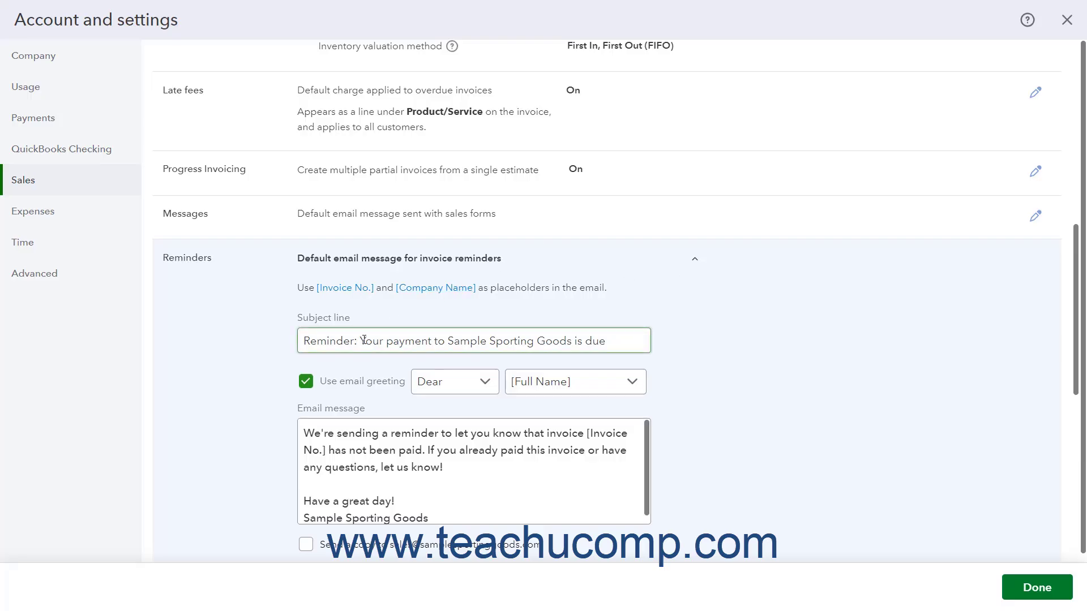
left_click(363, 339)
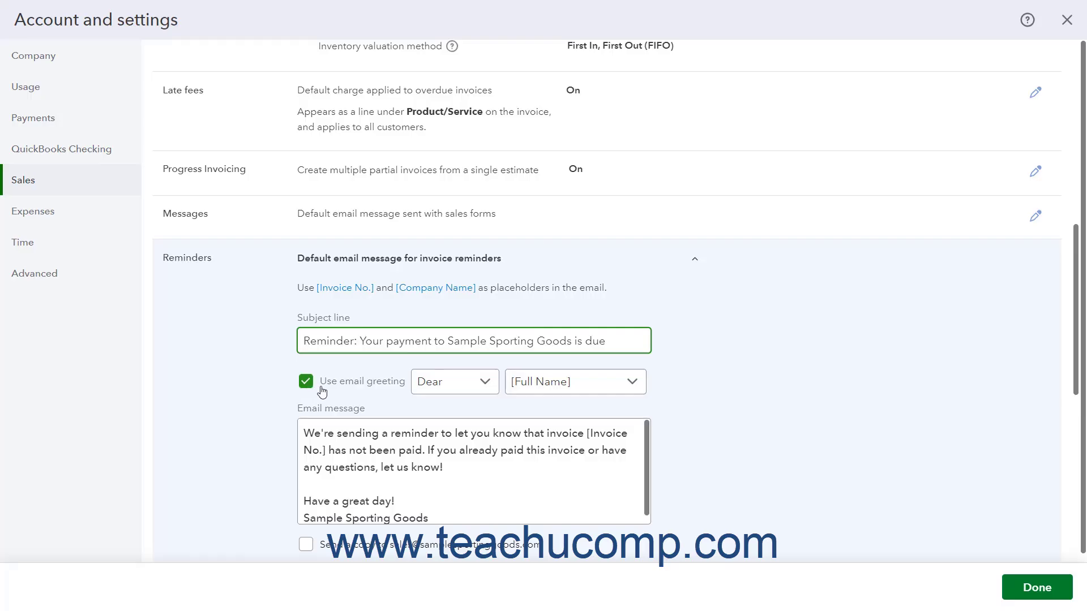
Review the default reminder email's greeting choices, message text, and send-a-copy option
left_click(484, 383)
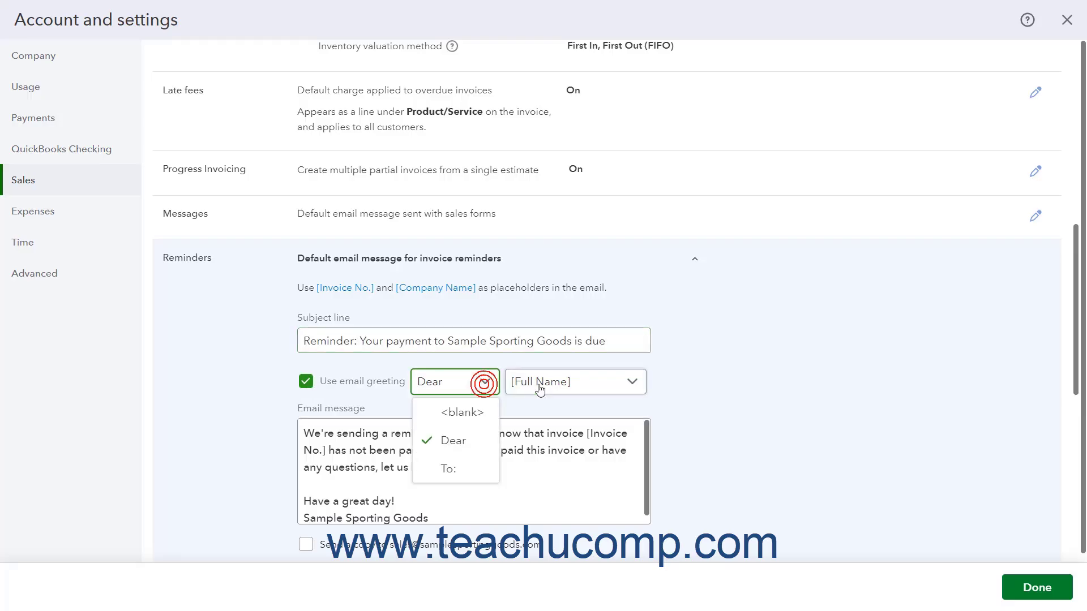
left_click(634, 381)
left_click(668, 379)
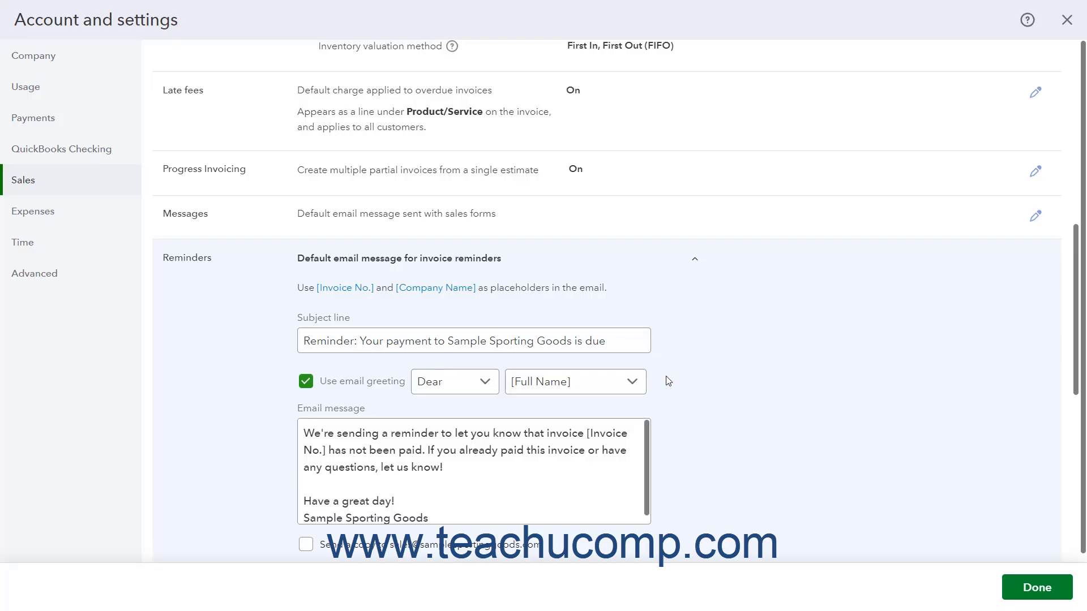
scroll(667, 381, "down", 2)
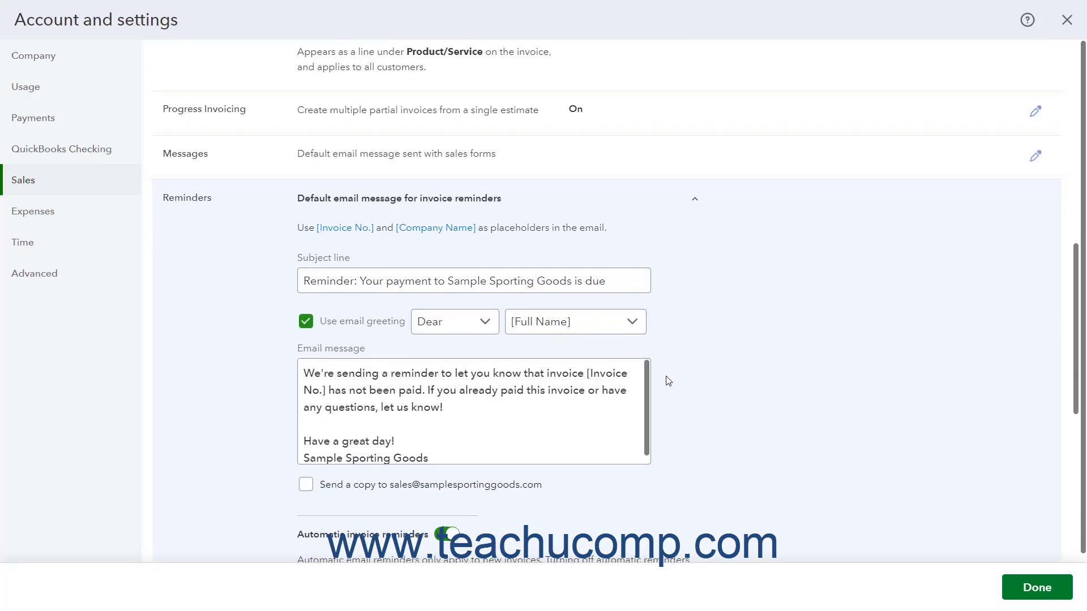
left_click(397, 351)
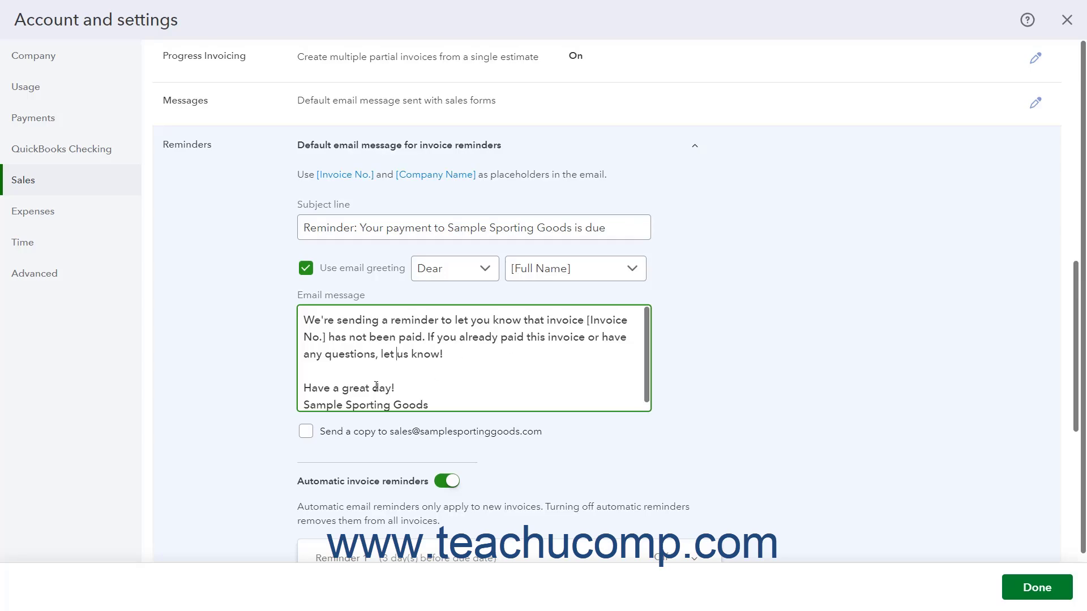
left_click(306, 433)
left_click(305, 435)
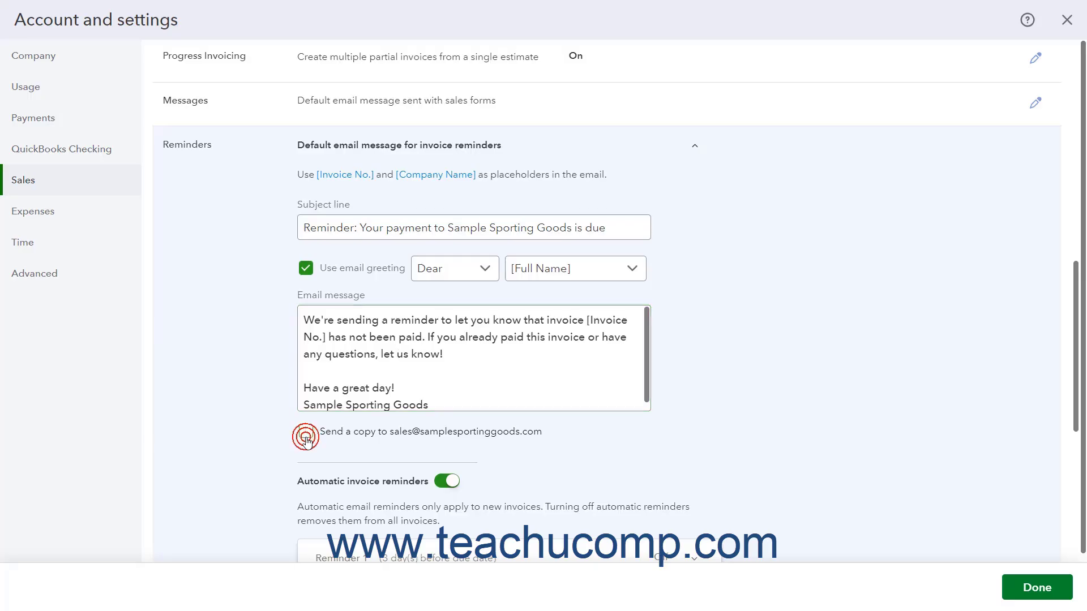
Expand Reminder 1 under the automatic invoice reminders and turn it on
scroll(270, 423, "down", 1)
scroll(271, 424, "down", 1)
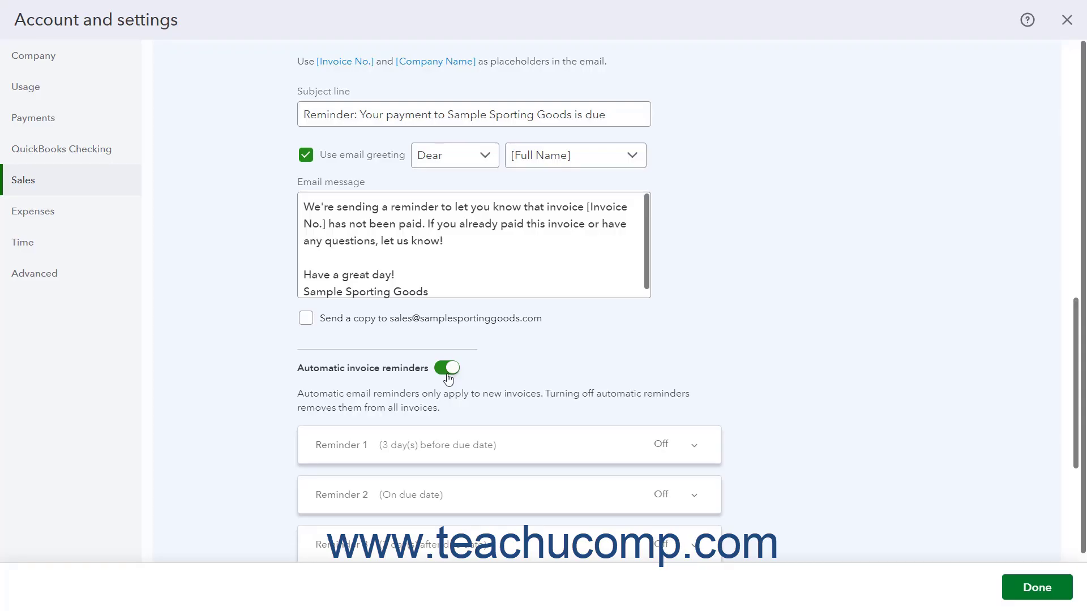
scroll(448, 379, "down", 2)
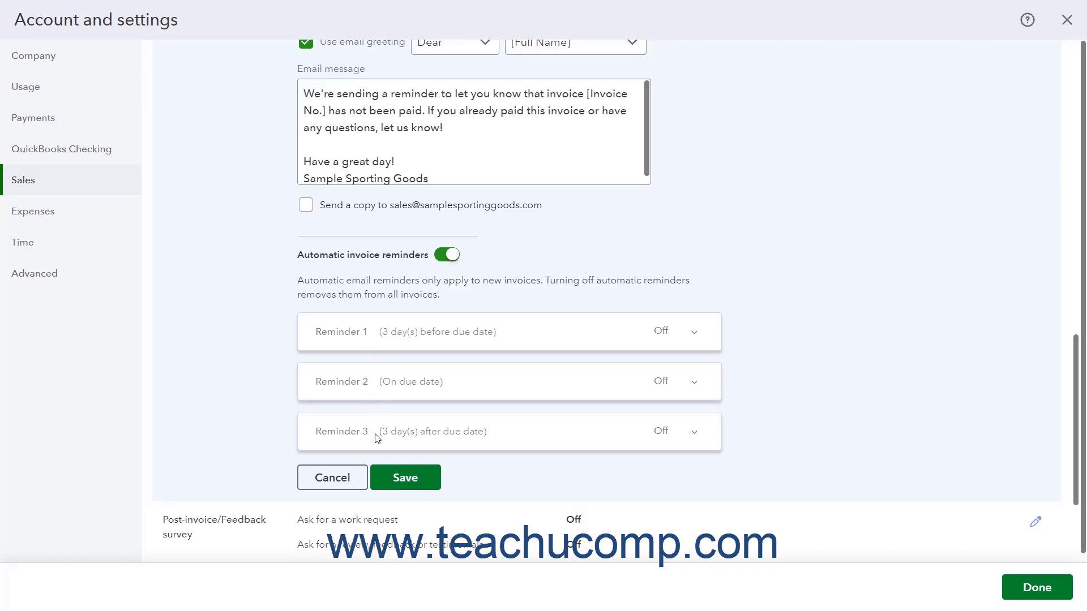
left_click(566, 335)
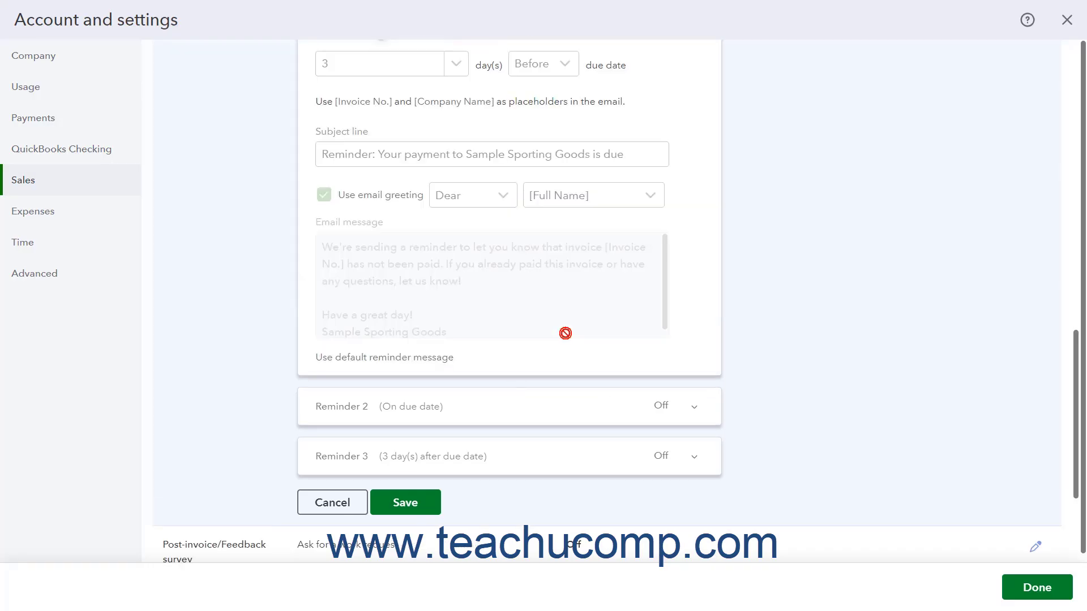
scroll(566, 333, "up", 1)
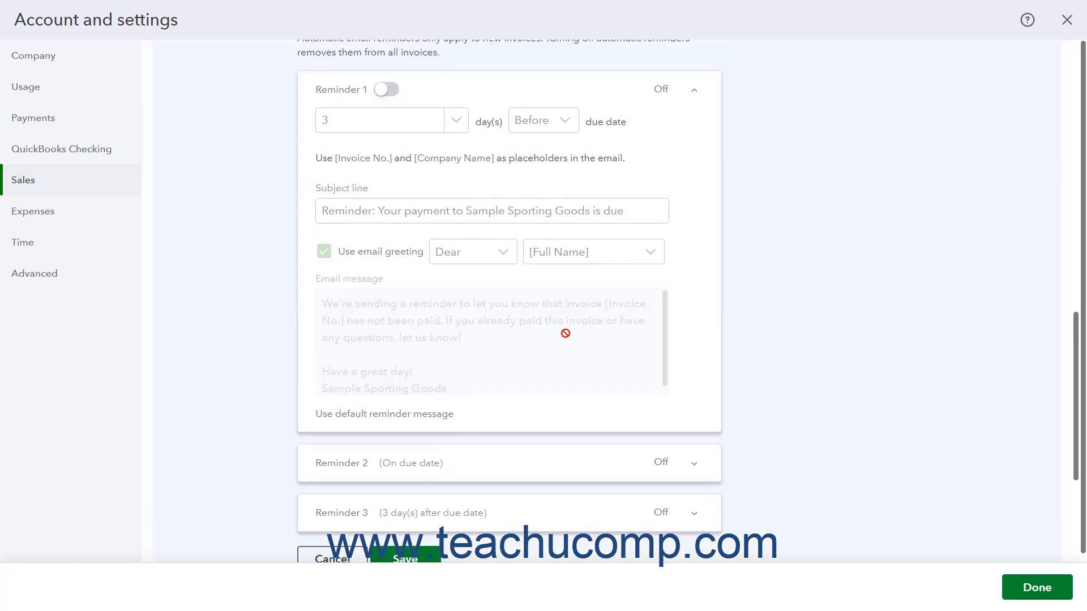
left_click(386, 91)
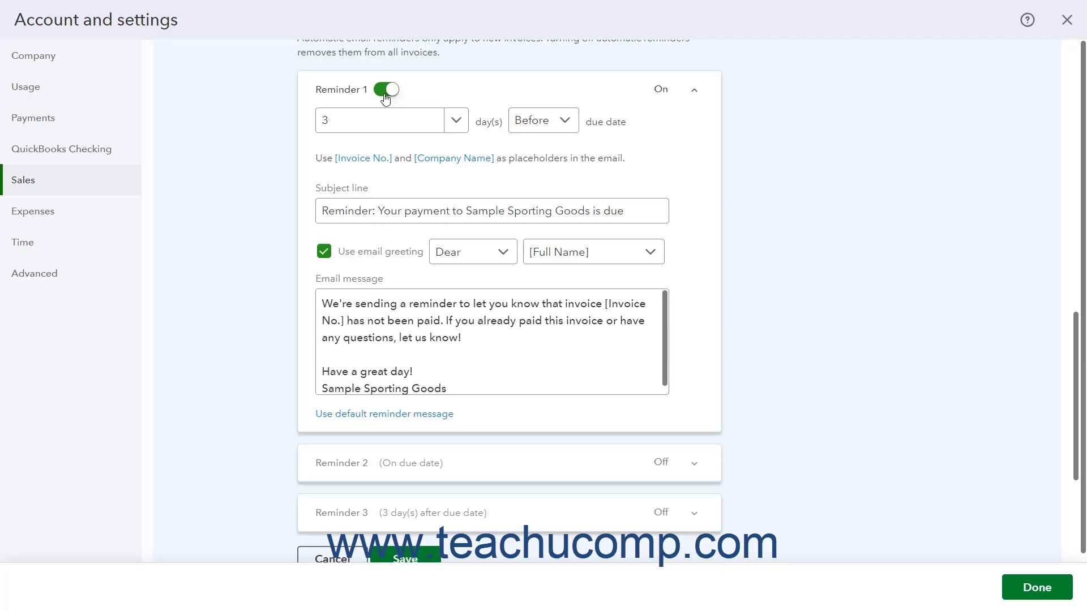
Examine Reminder 1's day interval and before/after due date choices, keeping 3 days before the due date
left_click(457, 122)
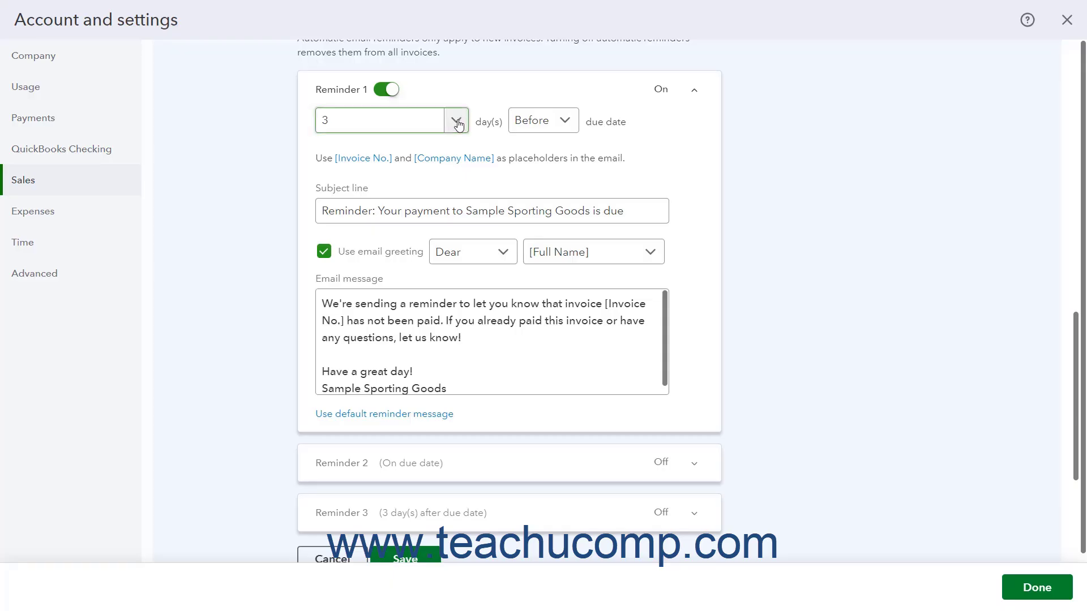
left_click(457, 122)
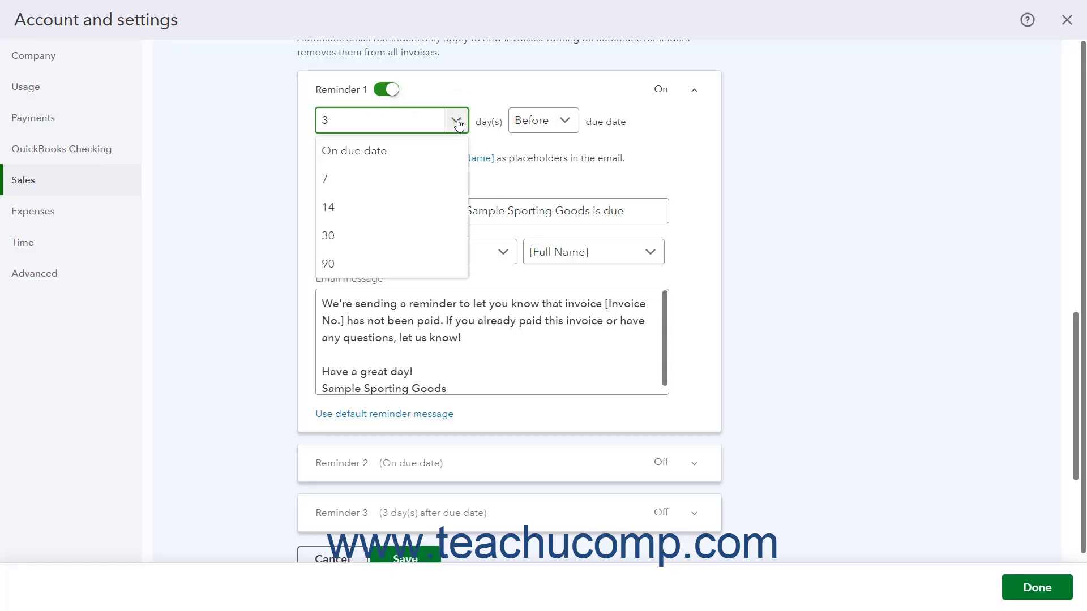
left_click(458, 124)
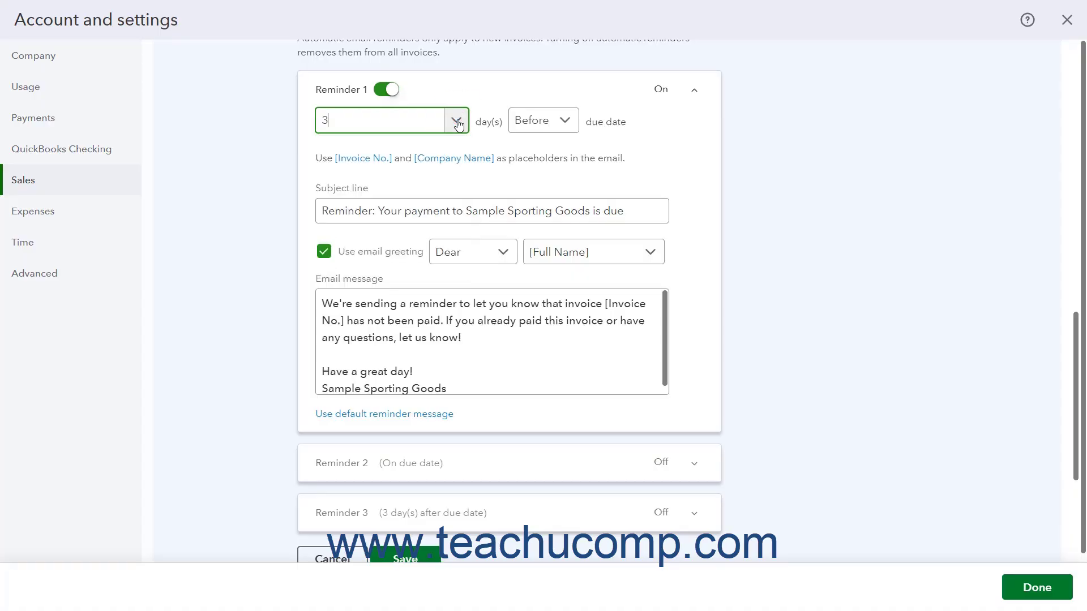
left_click(570, 122)
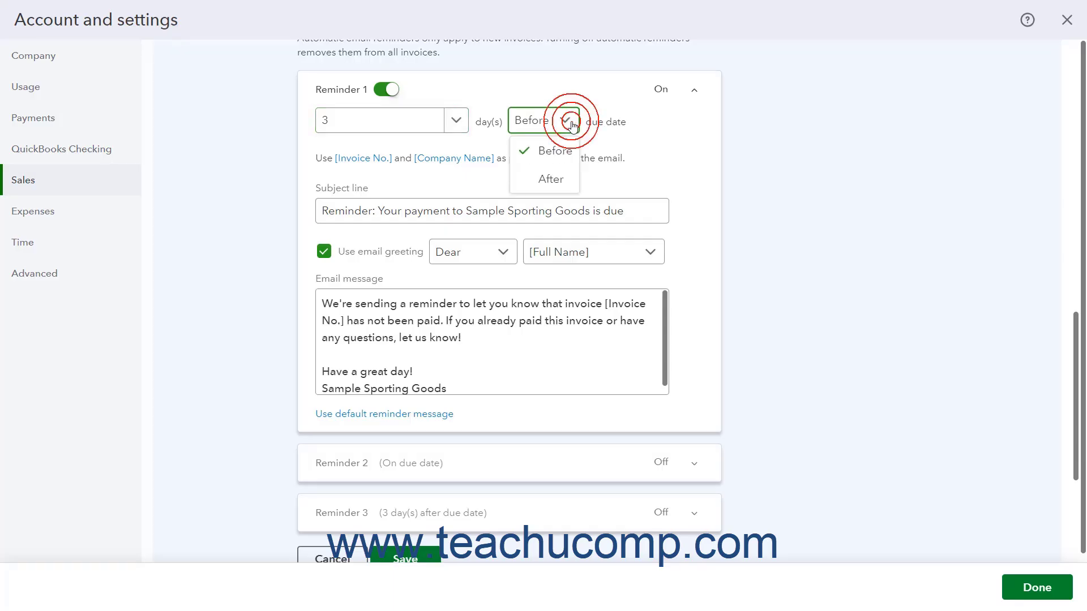
left_click(572, 124)
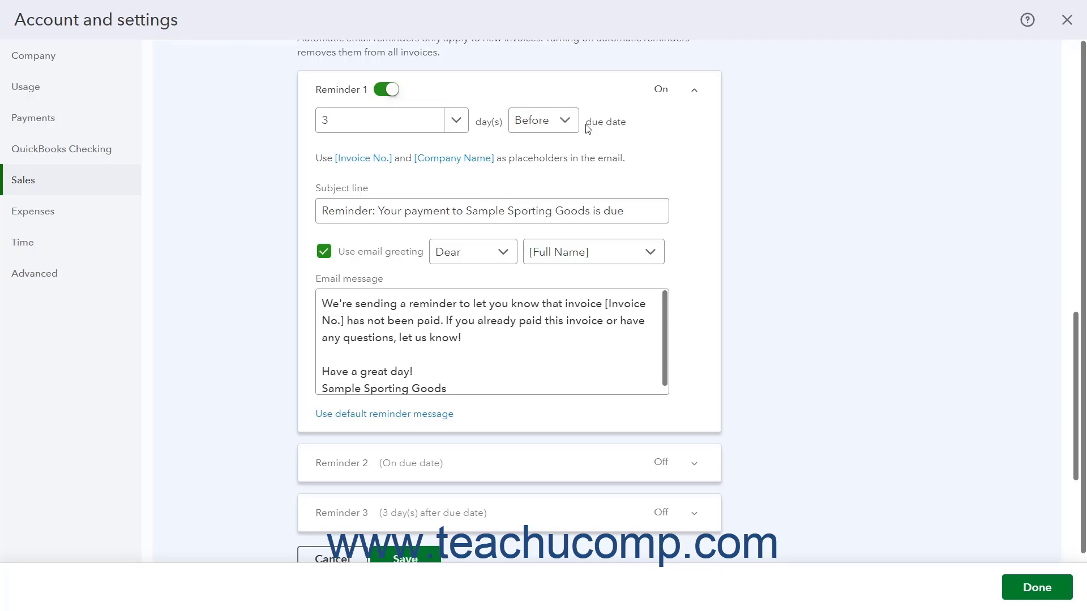
Apply the default reminder message to Reminder 1 and cancel the invoice reminder edits
left_click(414, 417)
scroll(384, 436, "down", 1)
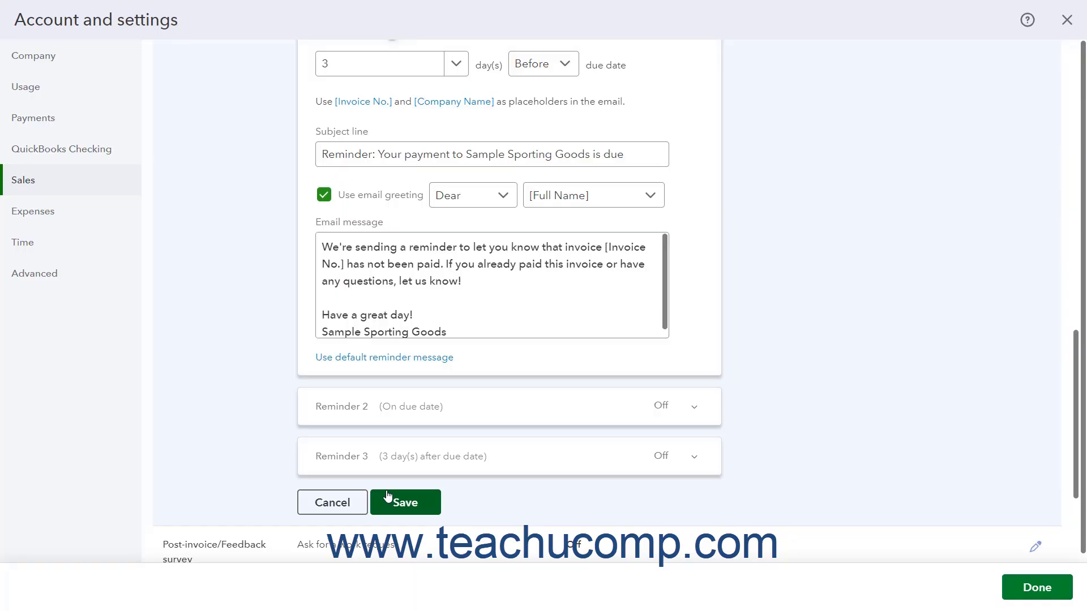
left_click(337, 504)
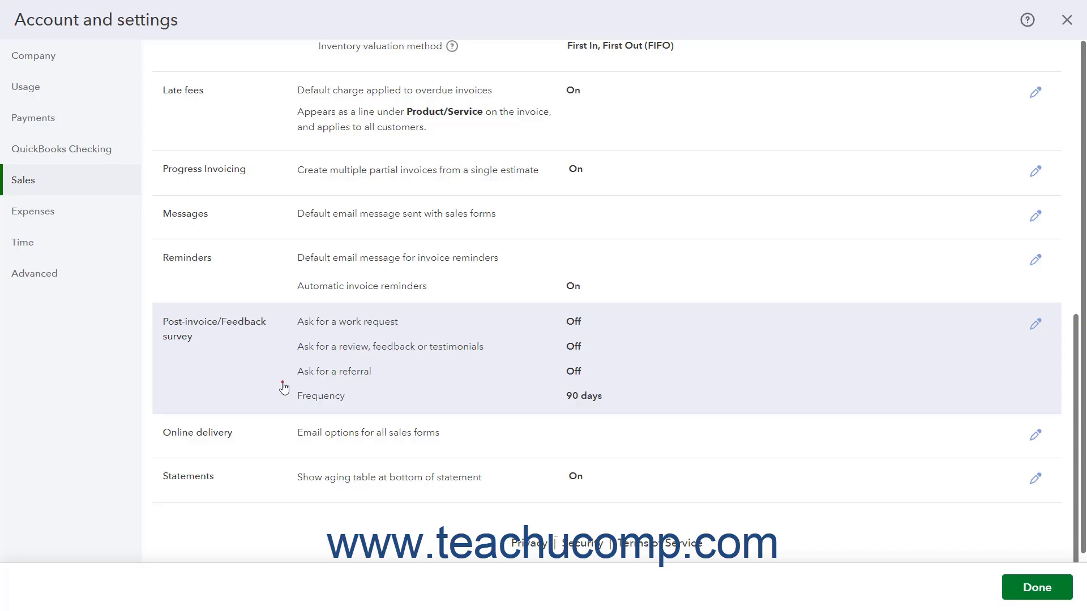
Open the post-invoice feedback survey settings and preview the work request survey question
left_click(283, 387)
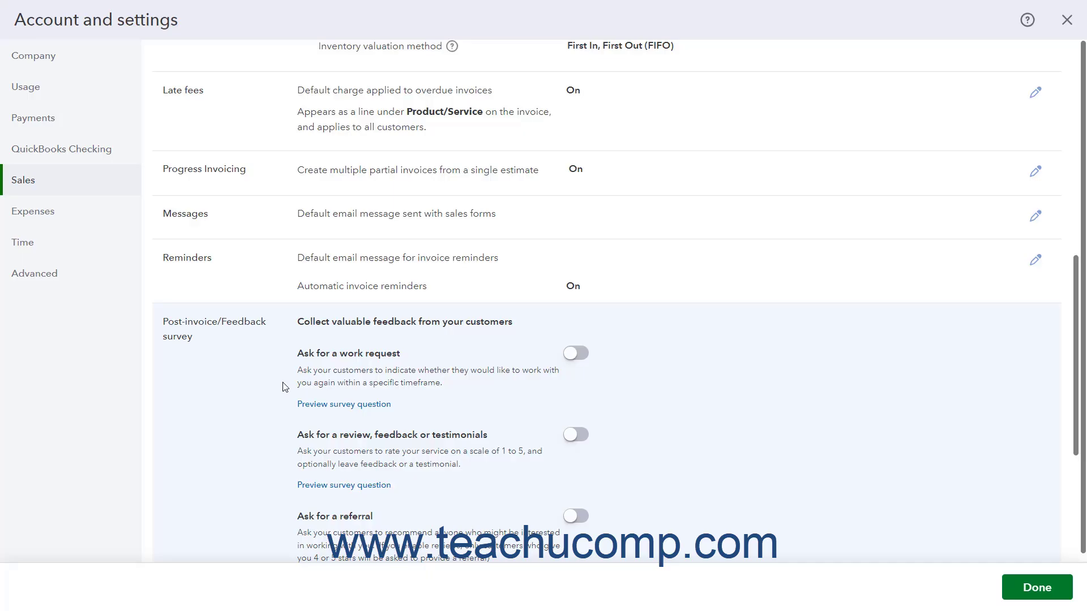
scroll(284, 387, "down", 2)
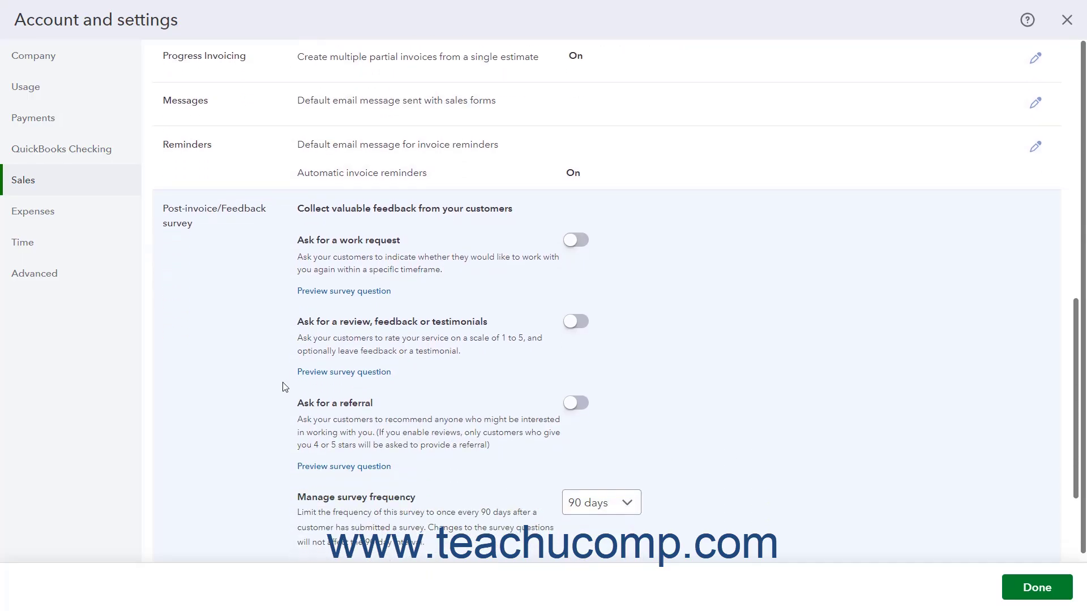
scroll(285, 387, "down", 1)
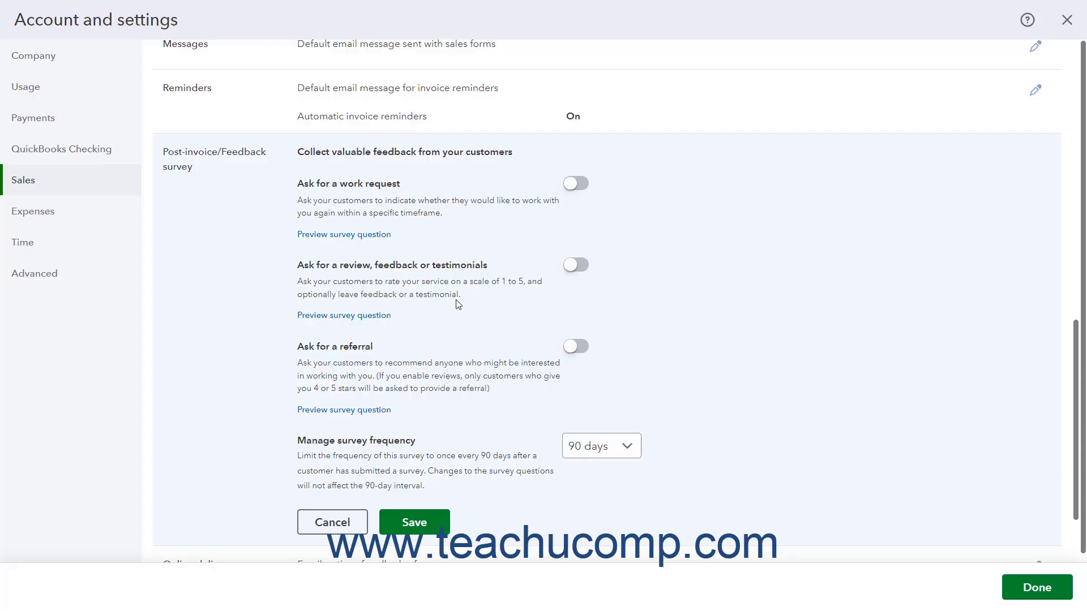
left_click(366, 235)
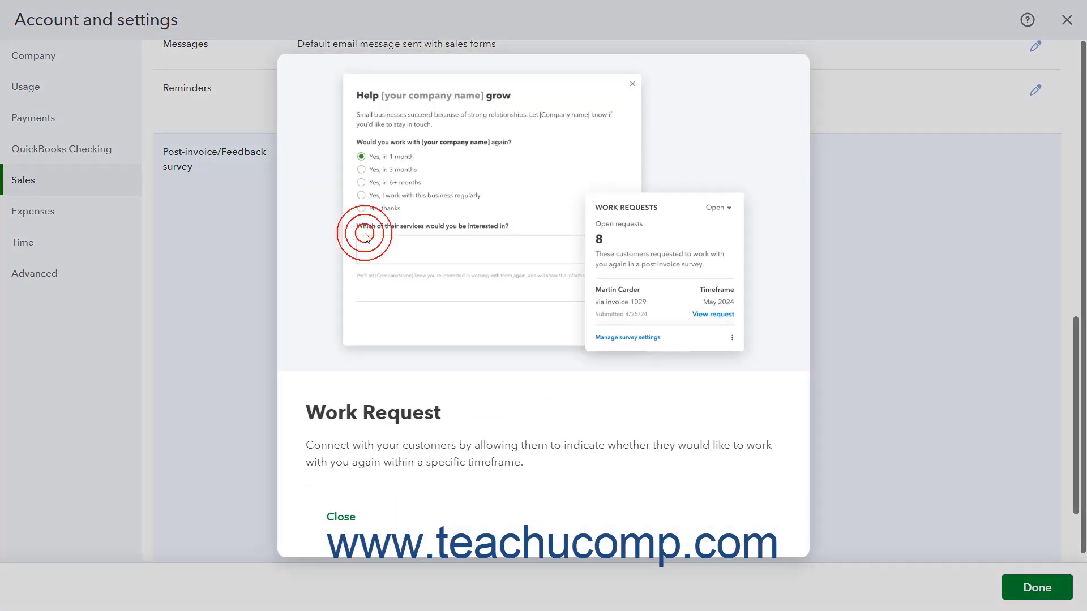
left_click(361, 515)
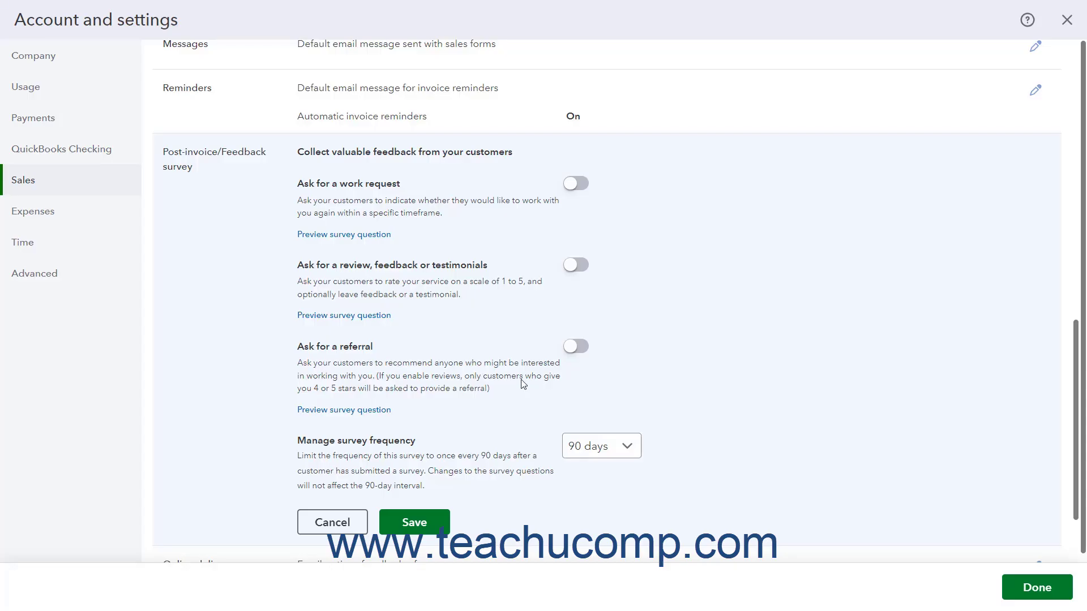
Review the survey frequency choices and cancel the feedback survey edits
left_click(627, 456)
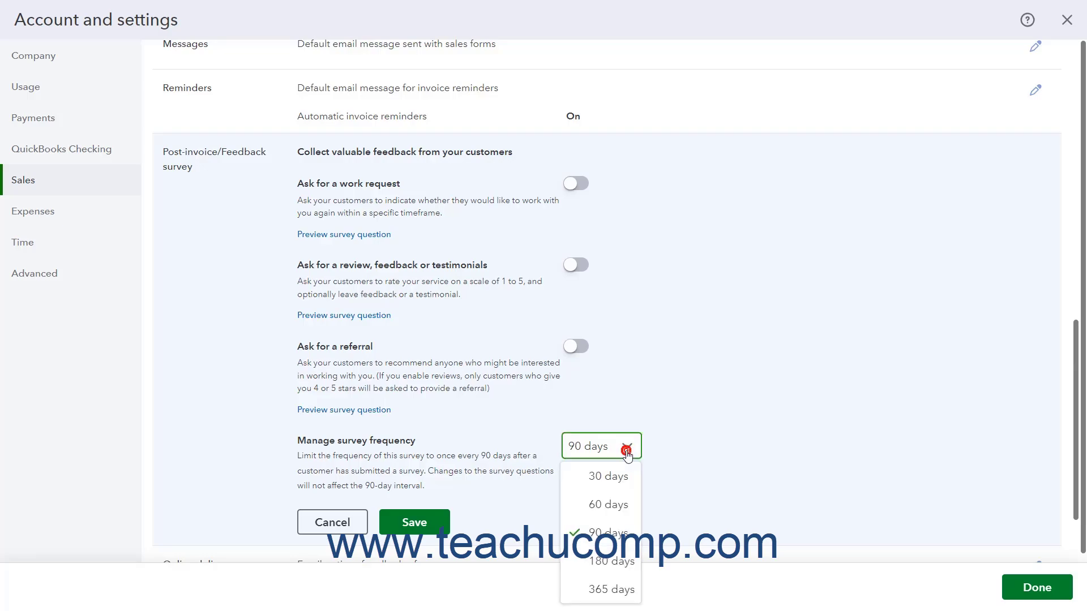
left_click(627, 455)
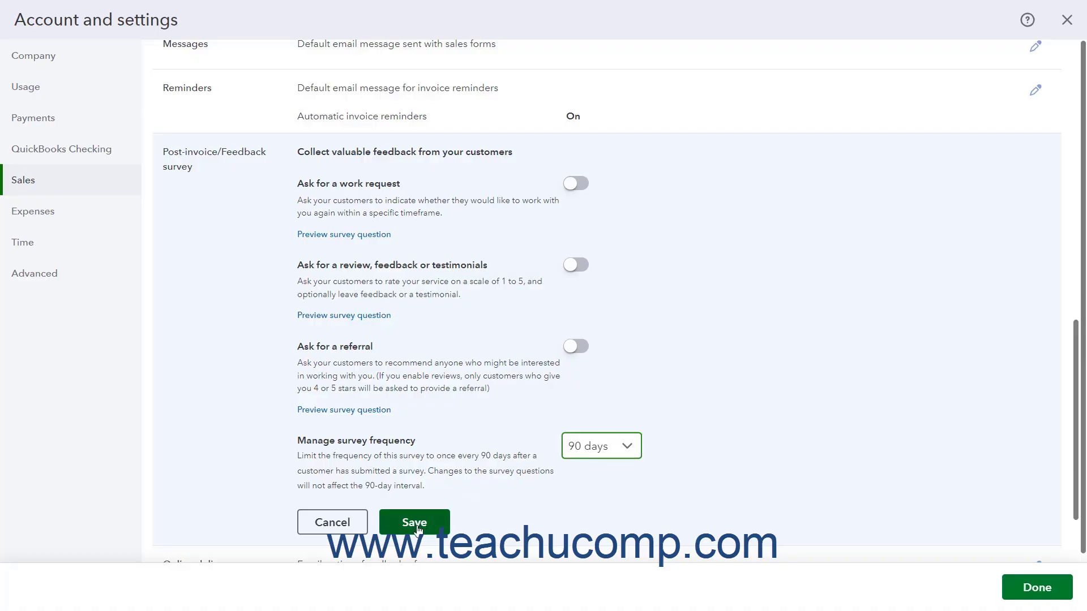
left_click(329, 523)
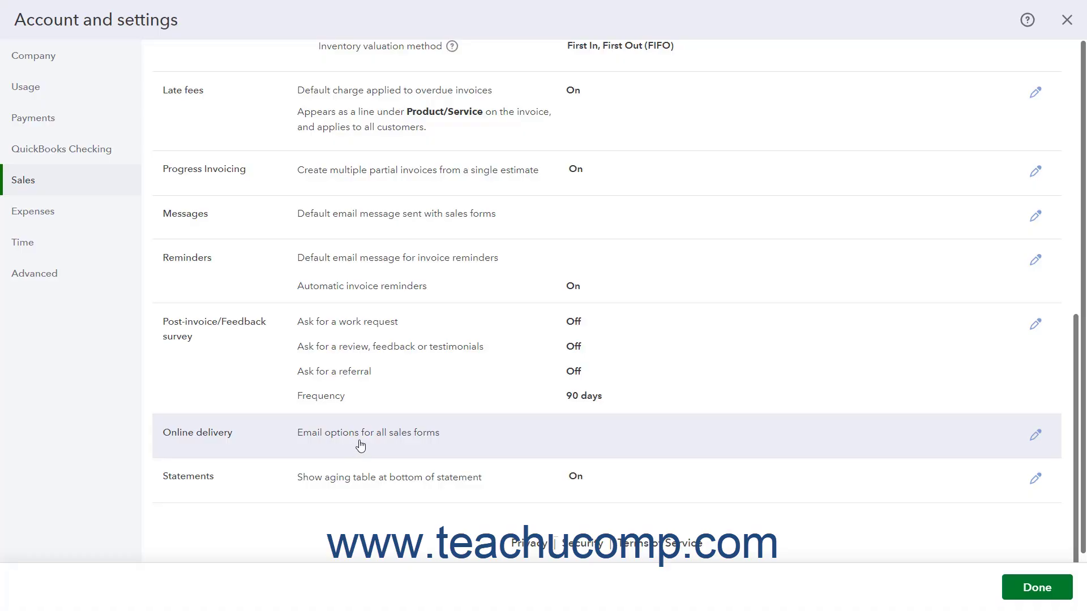
In Online delivery, show full details in email and attach PDFs to invoices and to credit memos, sales receipts, refund receipts, estimates and received payments
left_click(361, 447)
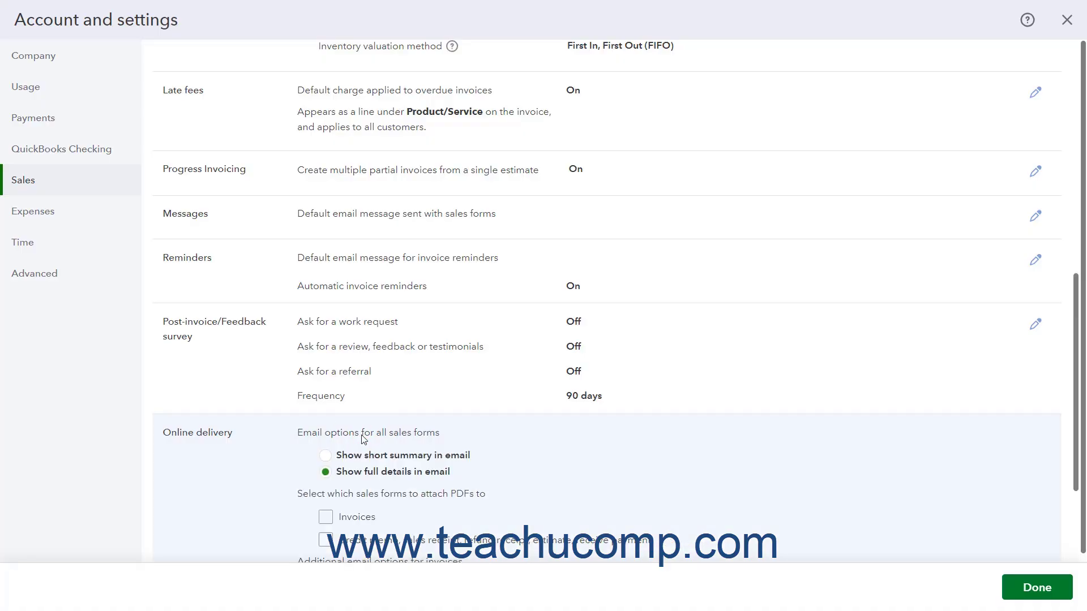
scroll(364, 439, "down", 1)
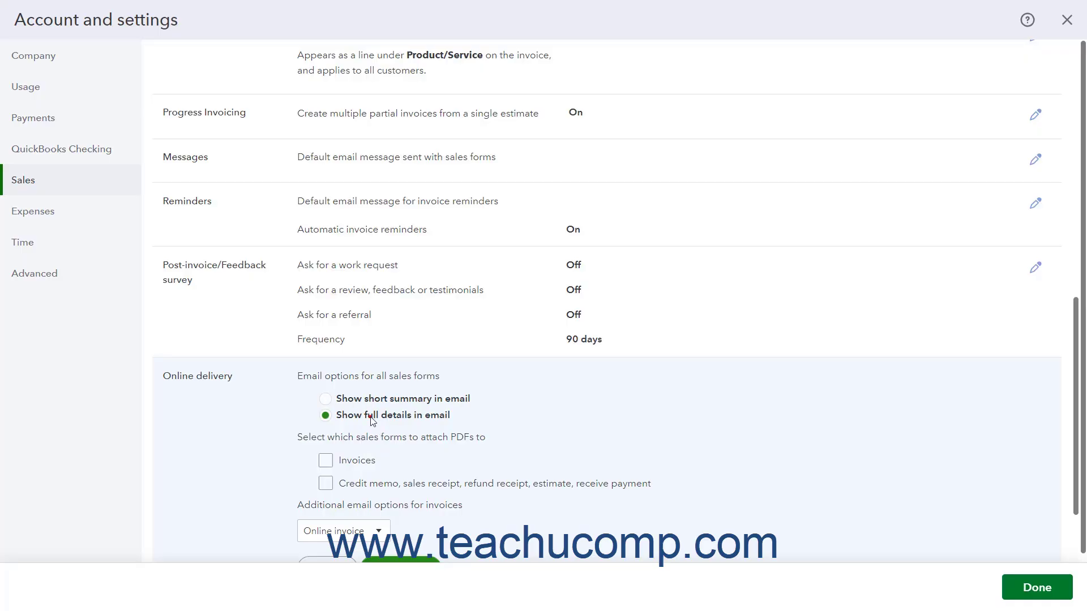
left_click(372, 419)
left_click(326, 463)
left_click(326, 463)
left_click(327, 485)
scroll(333, 487, "down", 1)
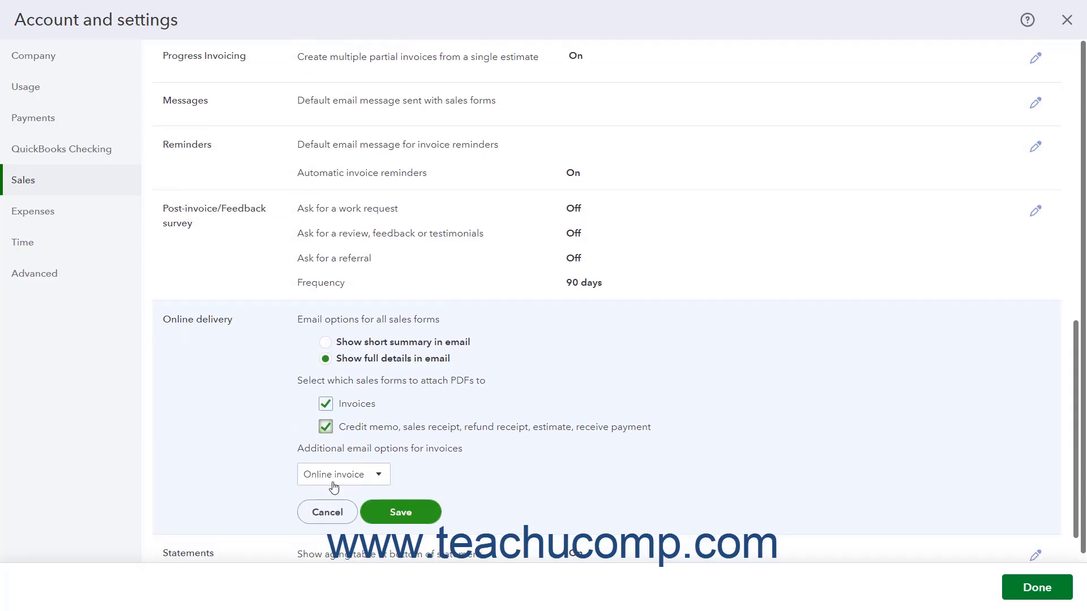
Examine the additional email options for invoices, keep Online invoice, and save the online delivery settings
left_click(371, 479)
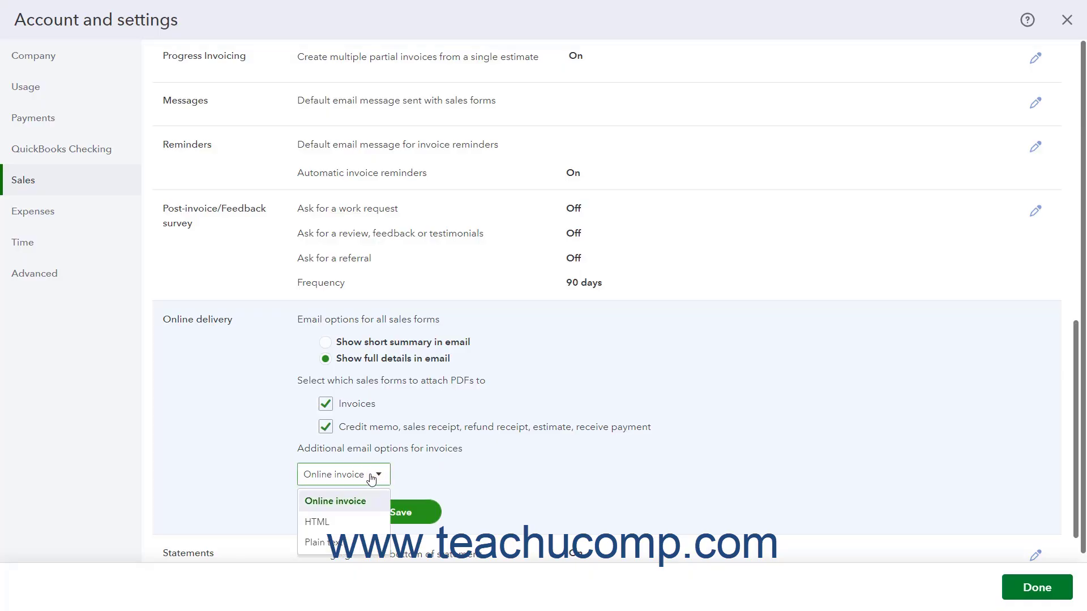
left_click(372, 479)
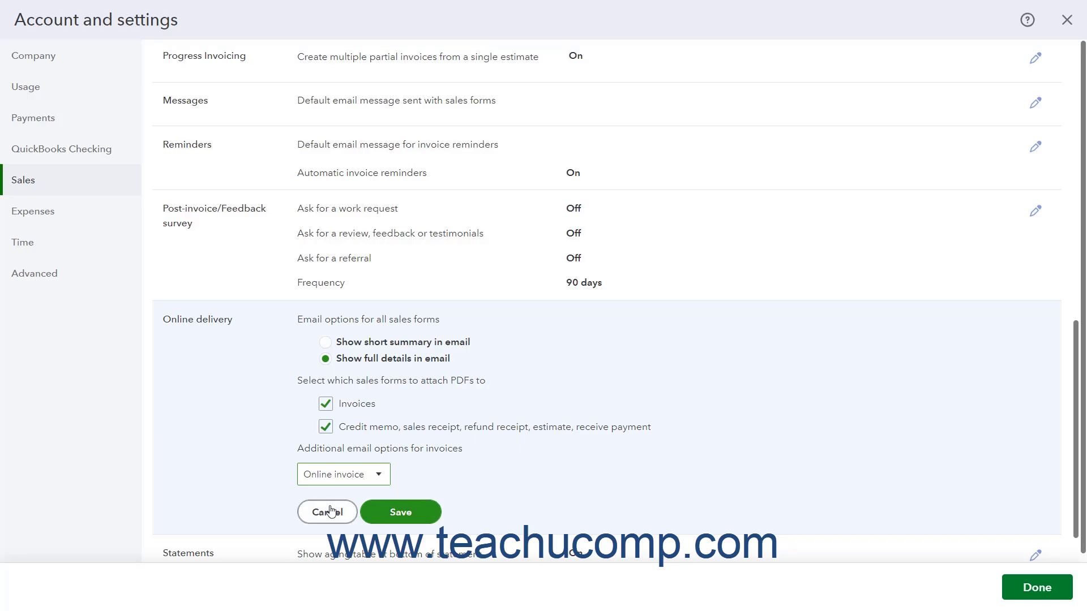
left_click(396, 511)
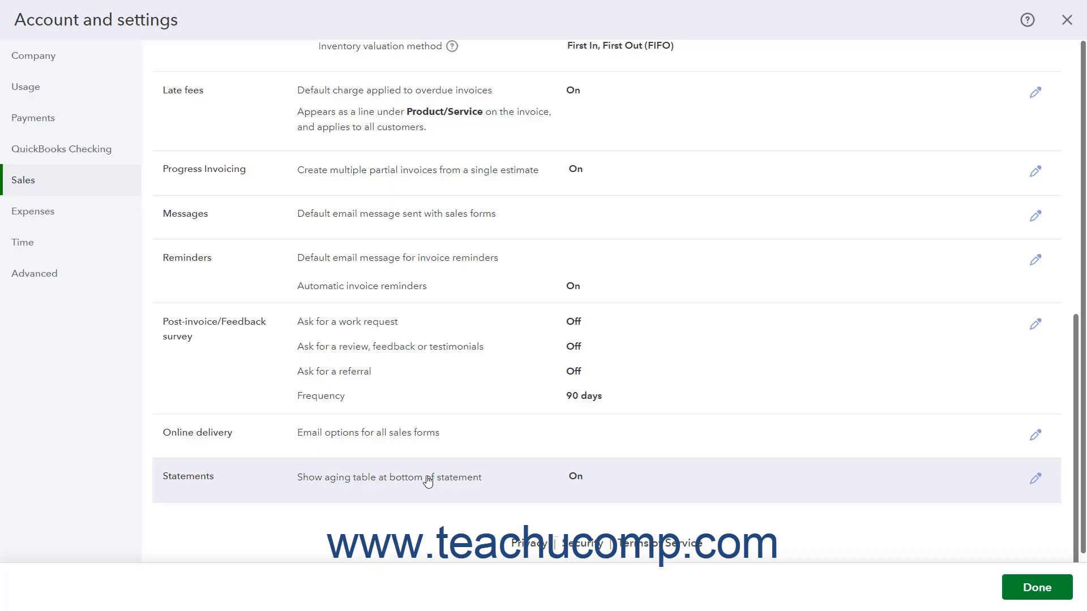
Set statements to list each transaction including all detail lines, save the change, and close the account settings
left_click(428, 480)
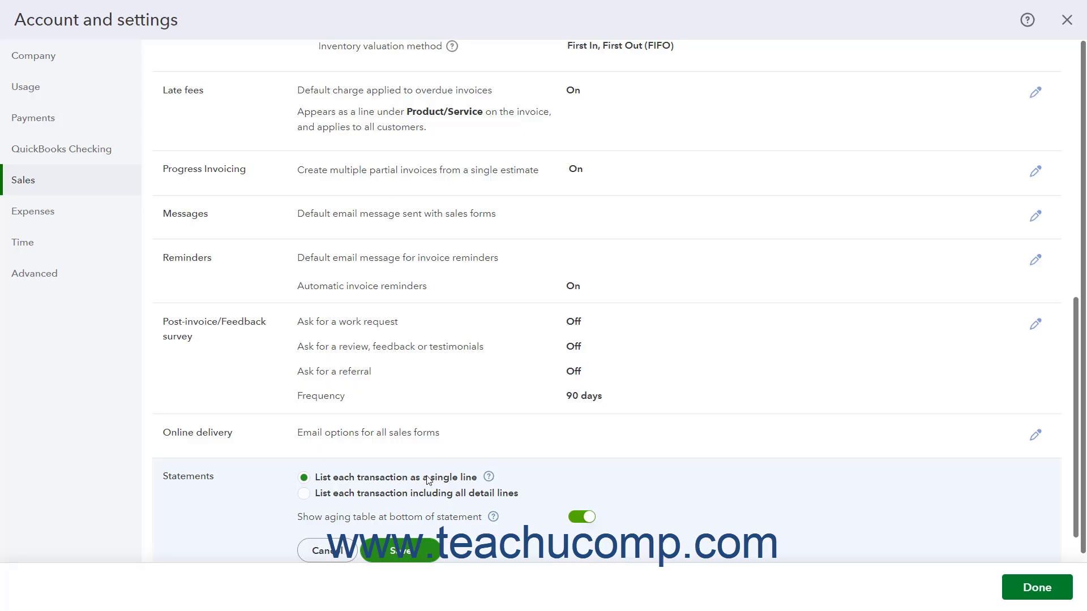
left_click(361, 481)
scroll(363, 484, "down", 1)
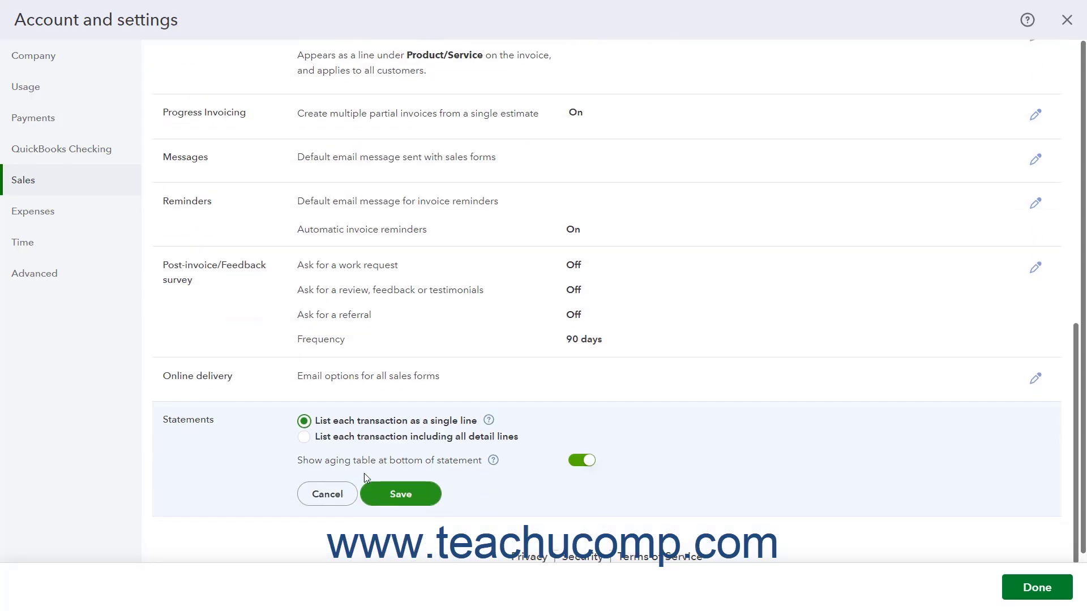
left_click(378, 443)
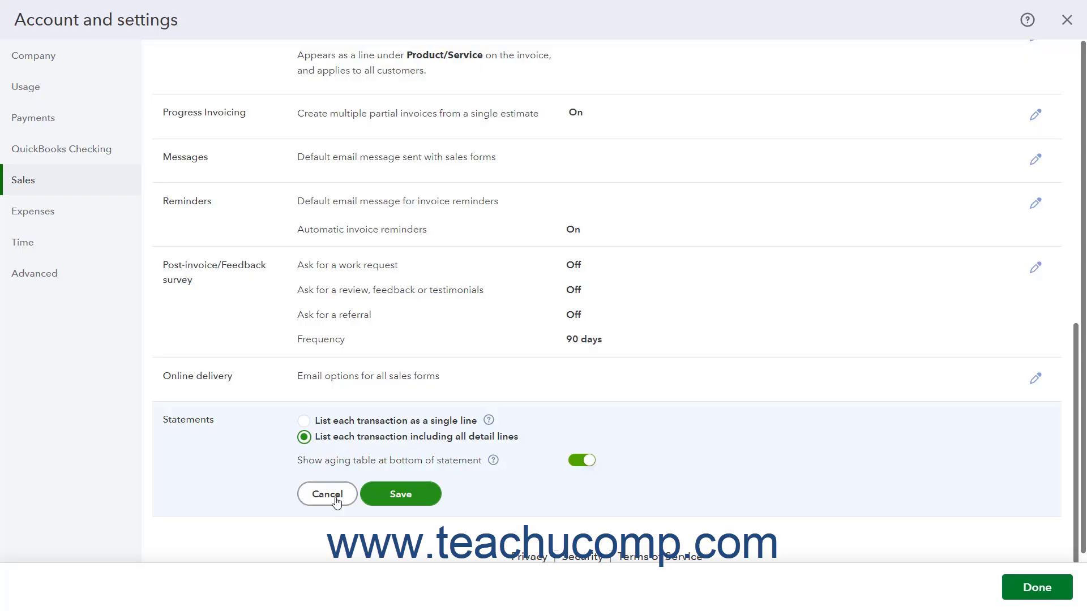
left_click(393, 501)
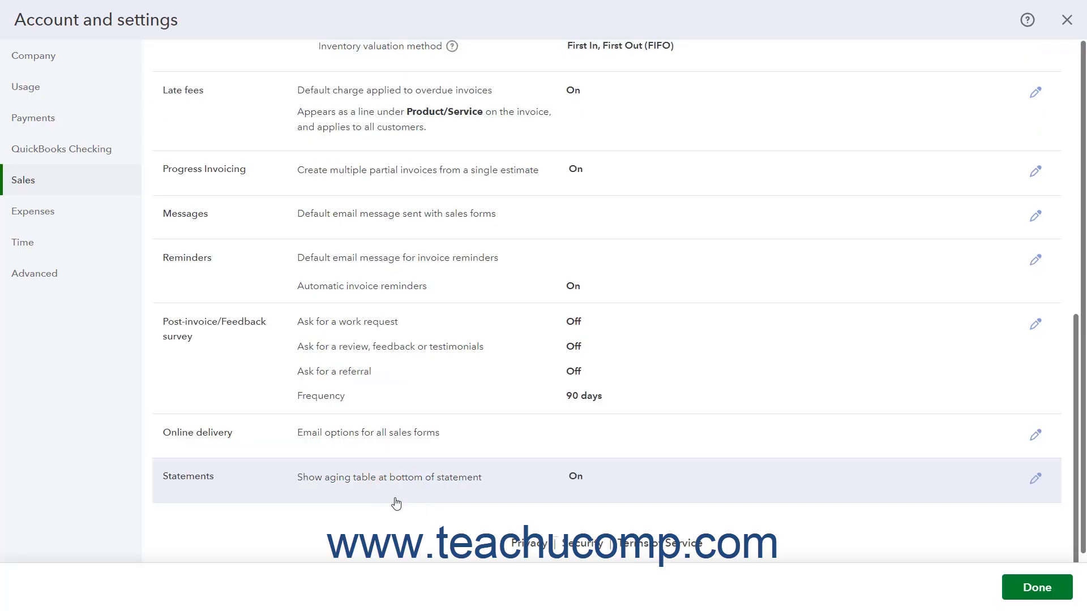
left_click(1035, 592)
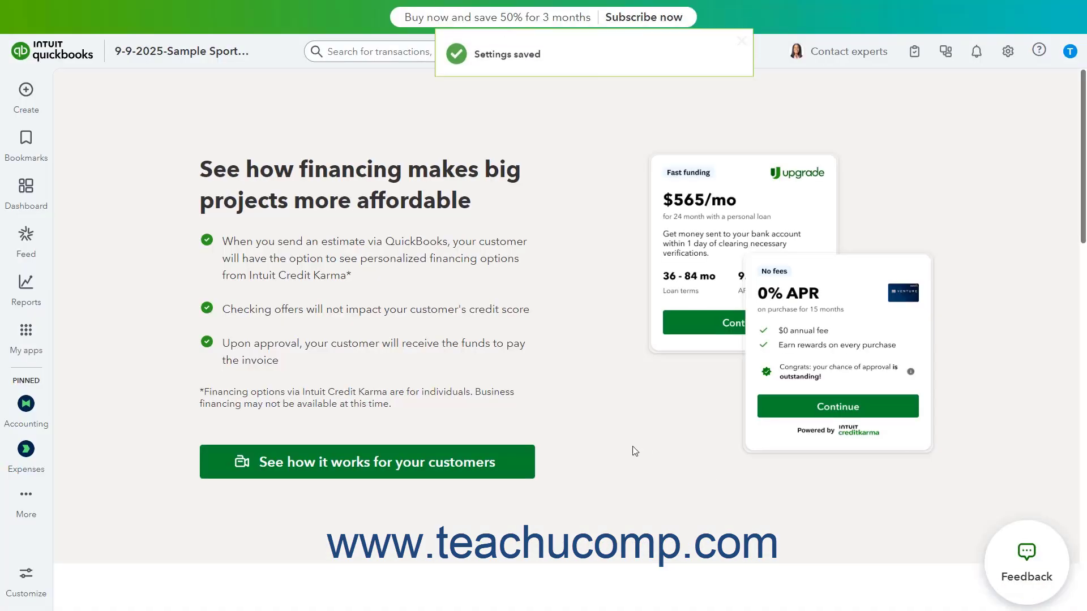